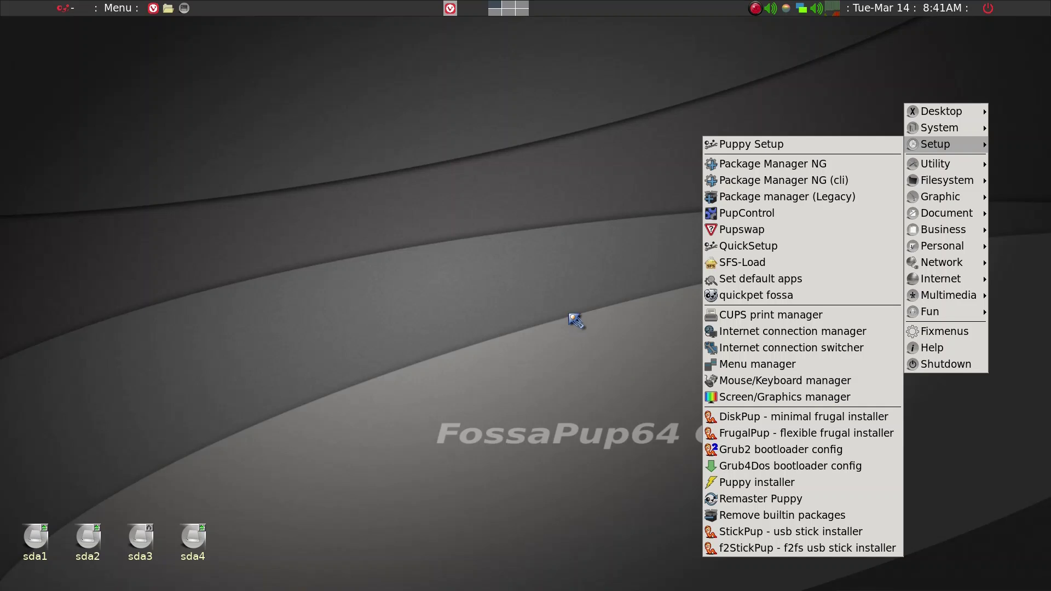
Dismiss the open desktop menu and view the folders stored on the sda2 partition
left_click(576, 321)
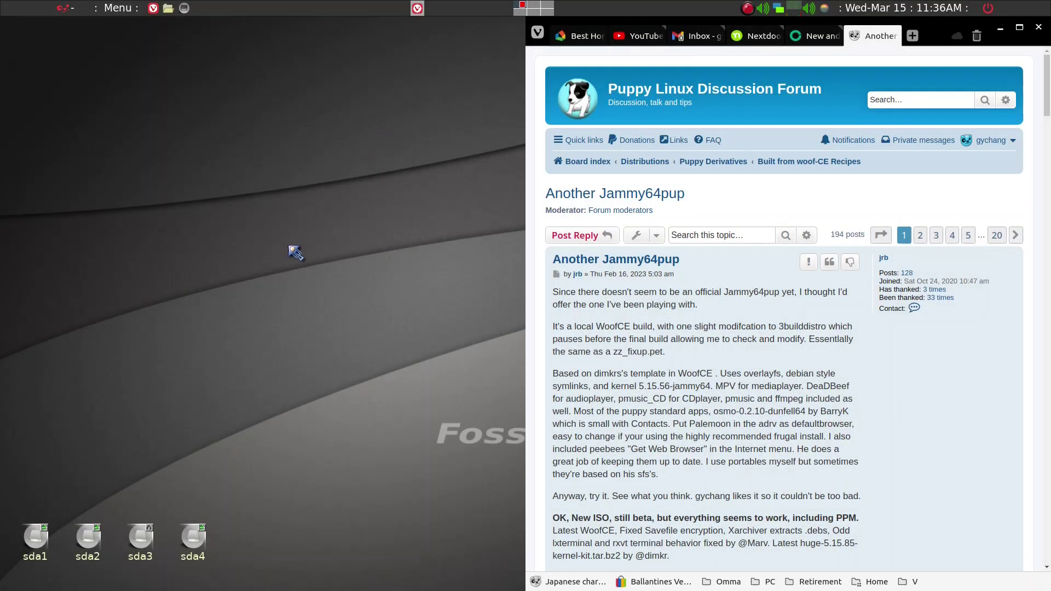
left_click(96, 537)
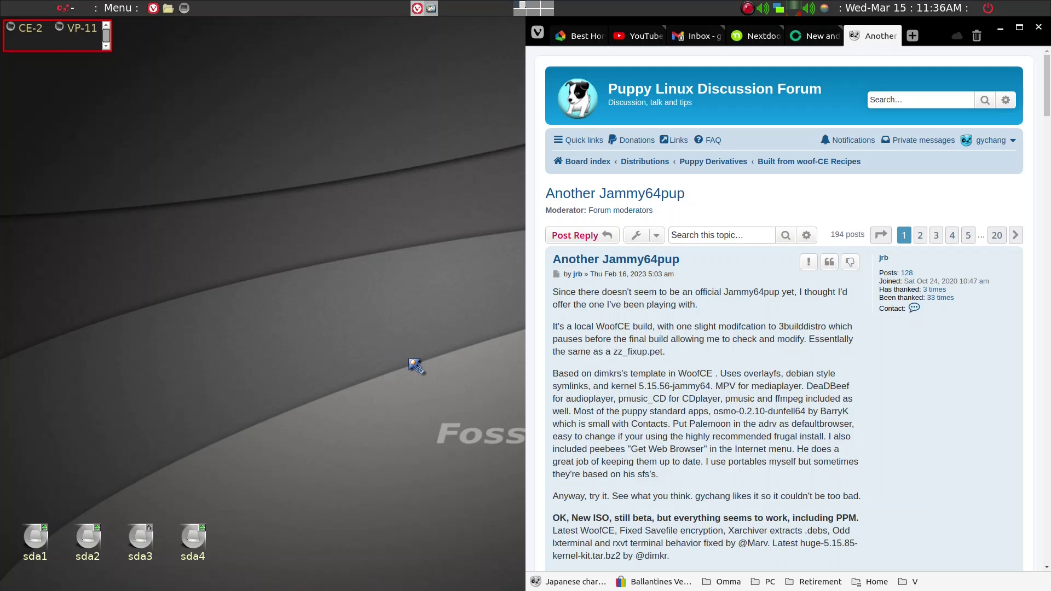
key("ctrl+alt+Right")
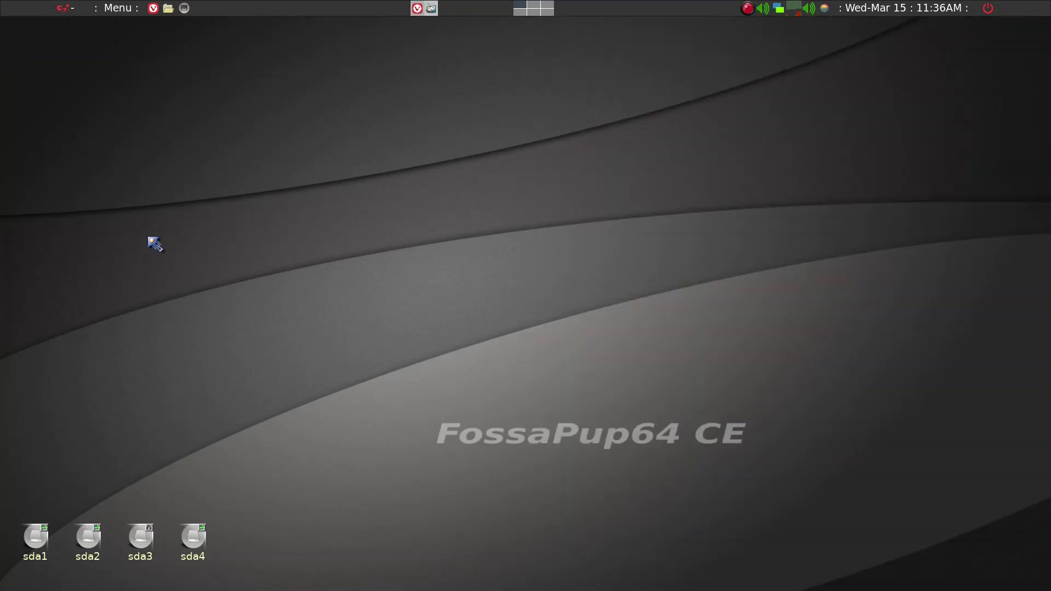
key("ctrl+alt+Left")
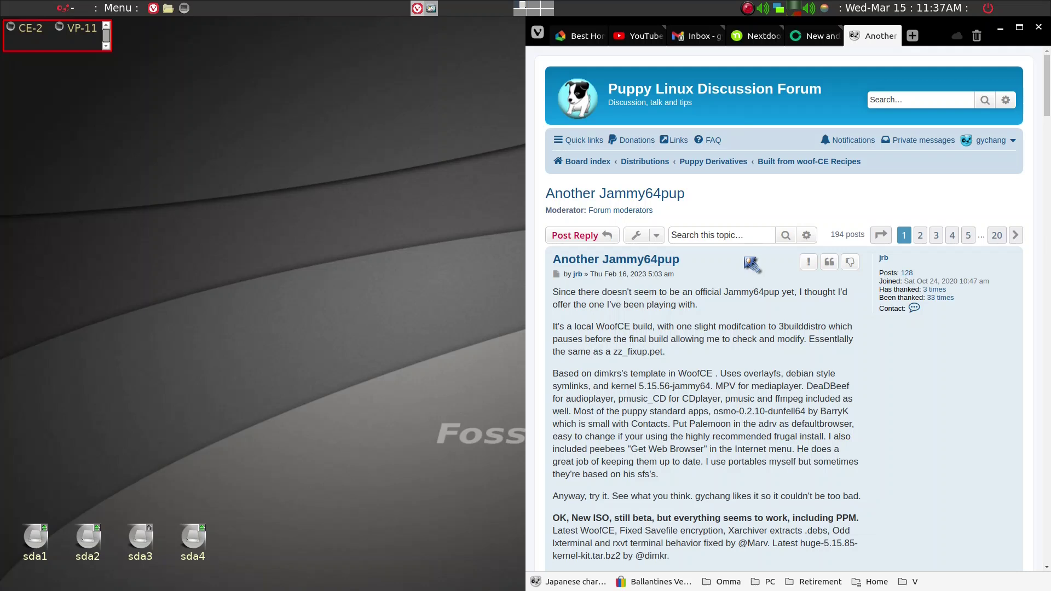
Open the upup-22.04-jrb-C2.iso download link in the first post of the Another Jammy64pup forum topic
scroll(732, 372, "down", 3)
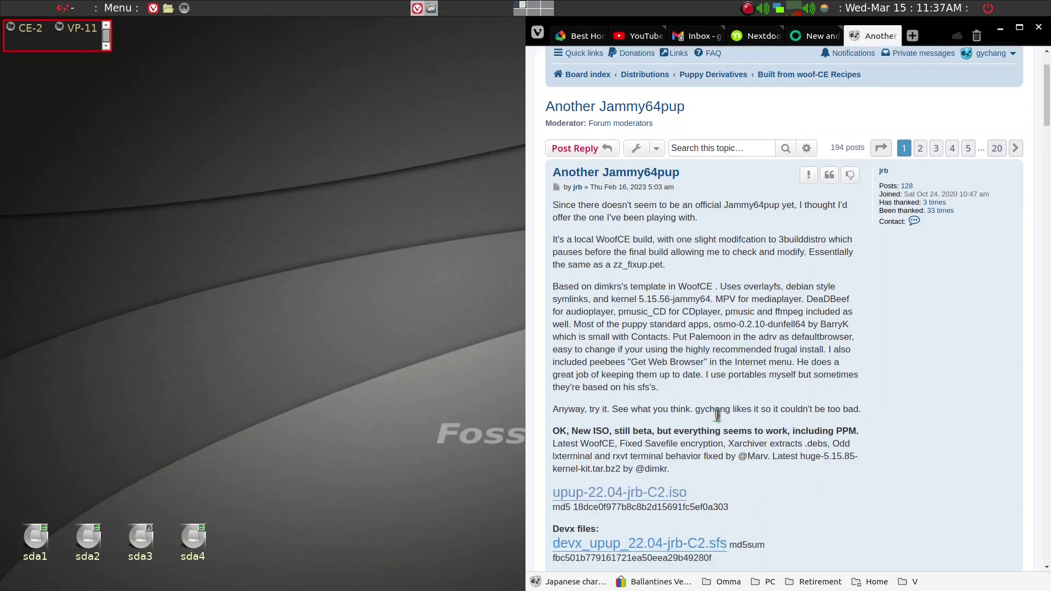
left_click(585, 496)
scroll(688, 496, "up", 2)
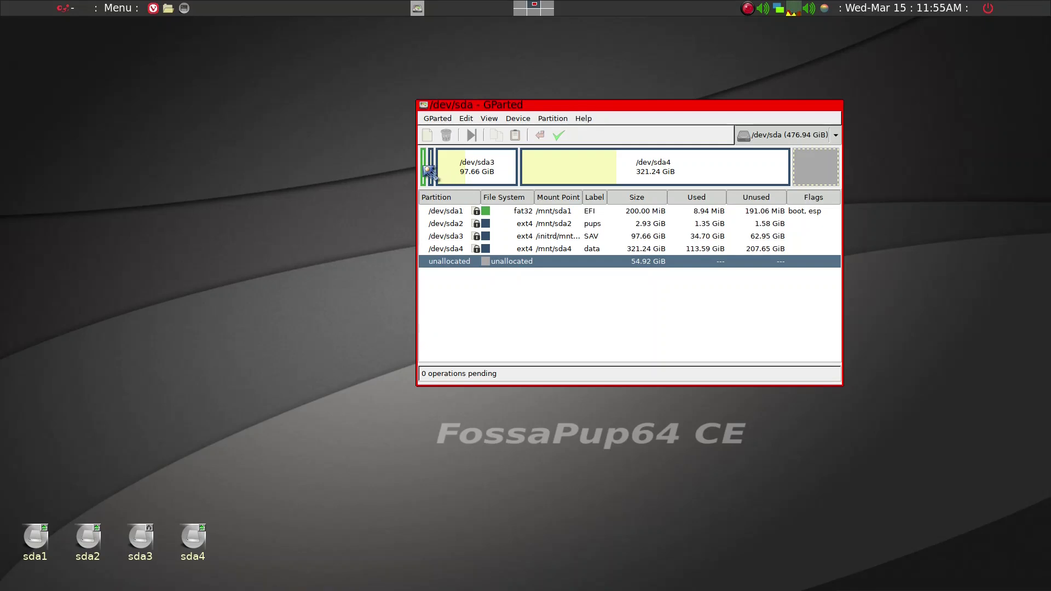
Examine the EFI partition sda1 in the partition layout, the folders on sda2, and the save folder on sda3
left_click(428, 169)
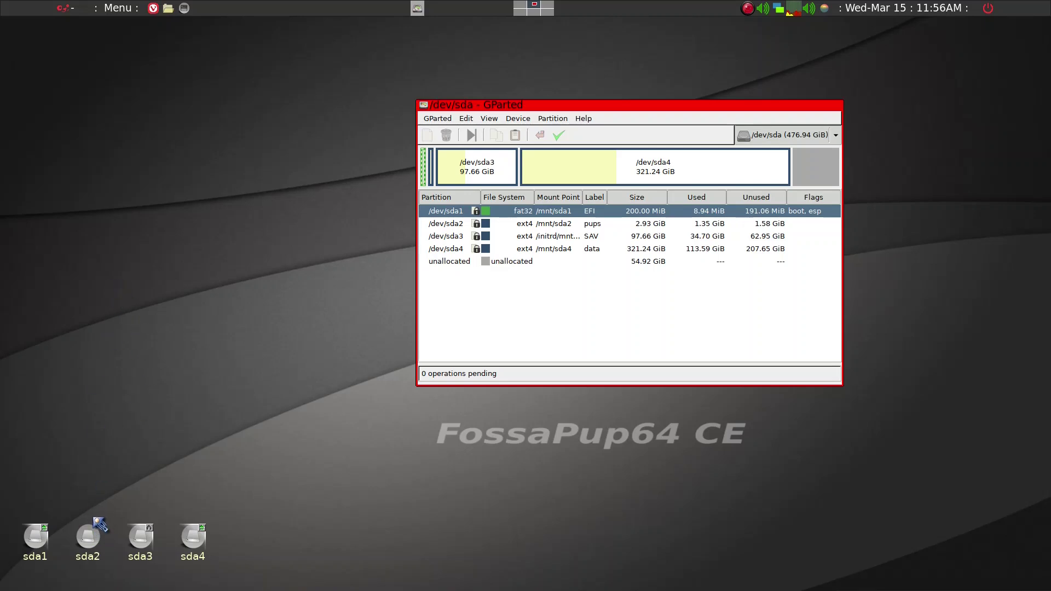
left_click(90, 537)
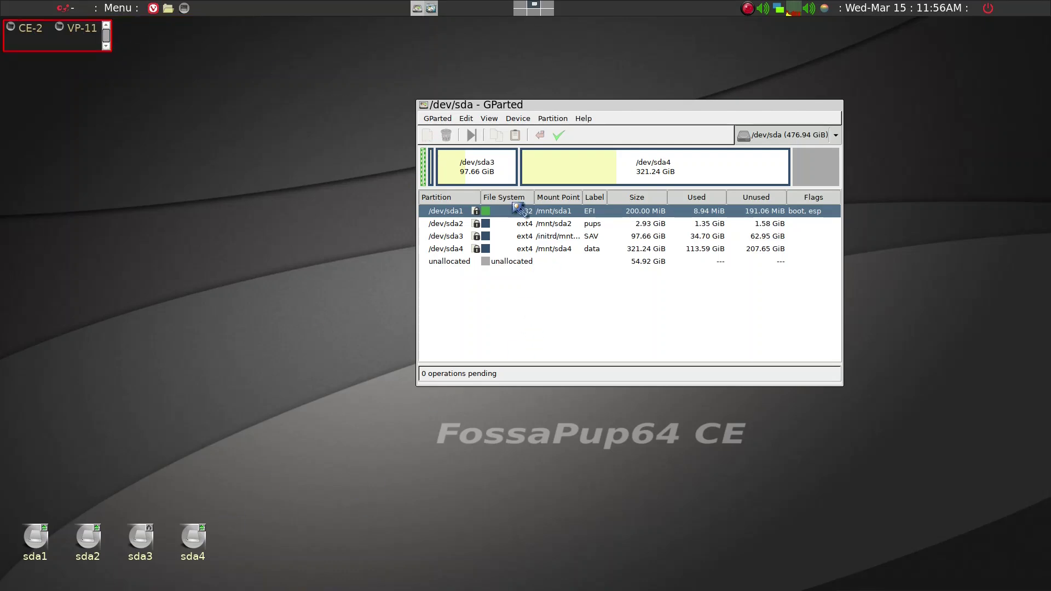
mouse_move(145, 551)
left_click(143, 542)
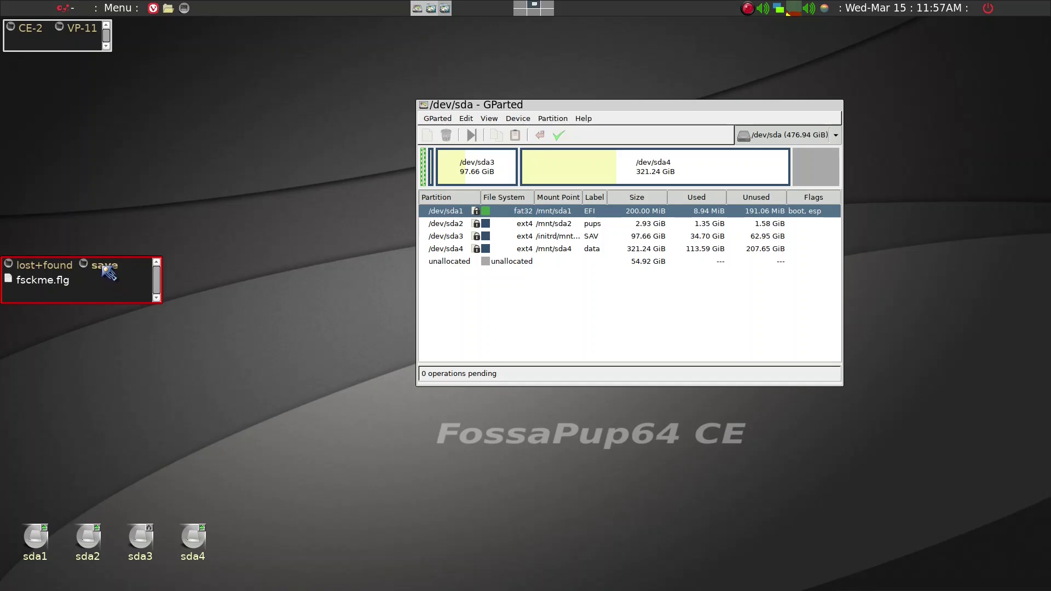
left_click(577, 240)
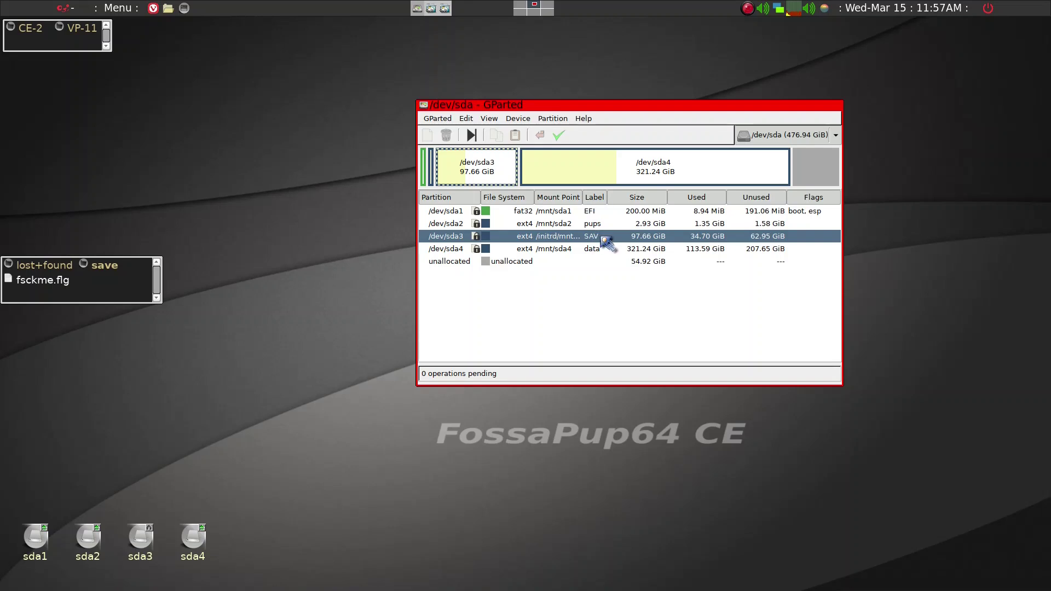
left_click(109, 268)
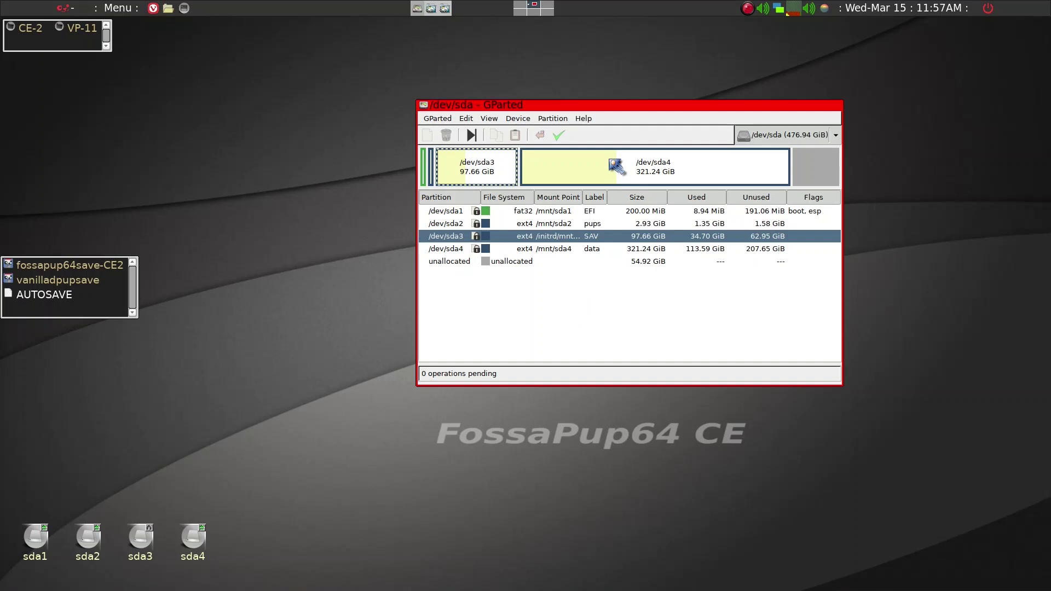
Examine the data partition sda4 and its folders, and compare it with sda3 in the partition layout
left_click(611, 161)
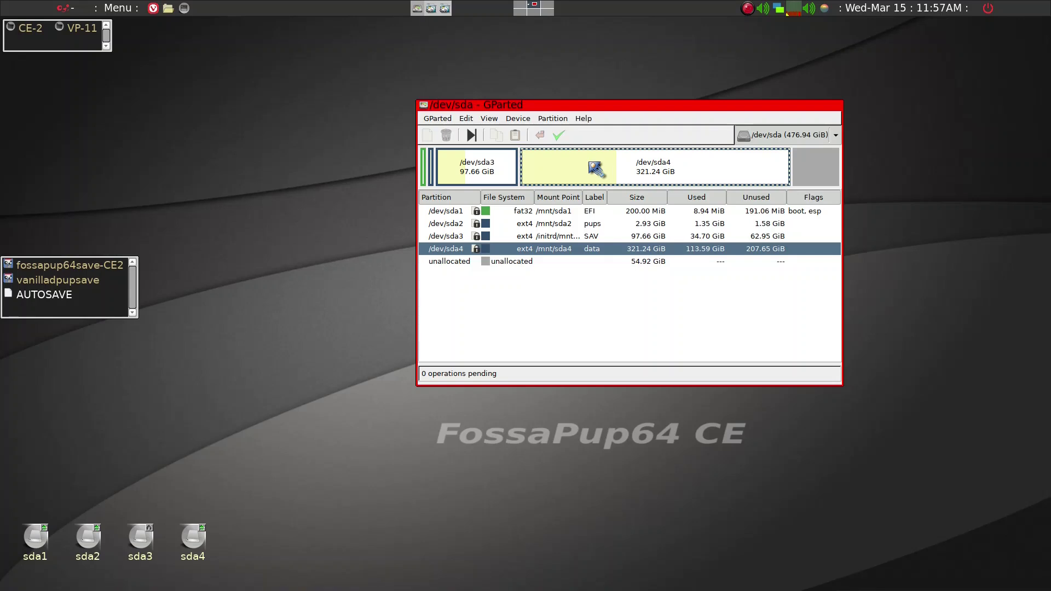
left_click(193, 548)
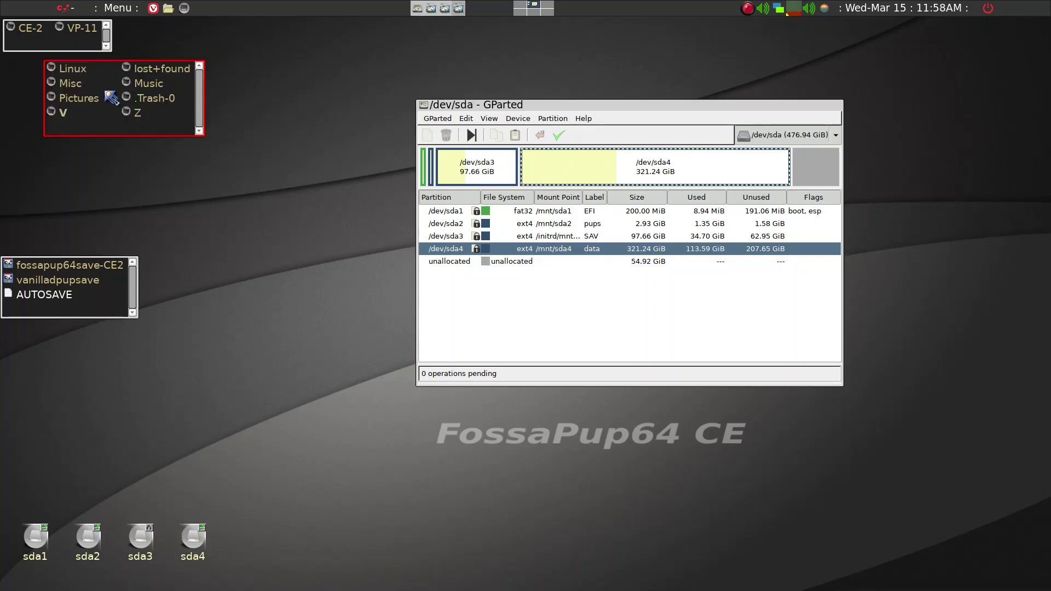
left_click(464, 173)
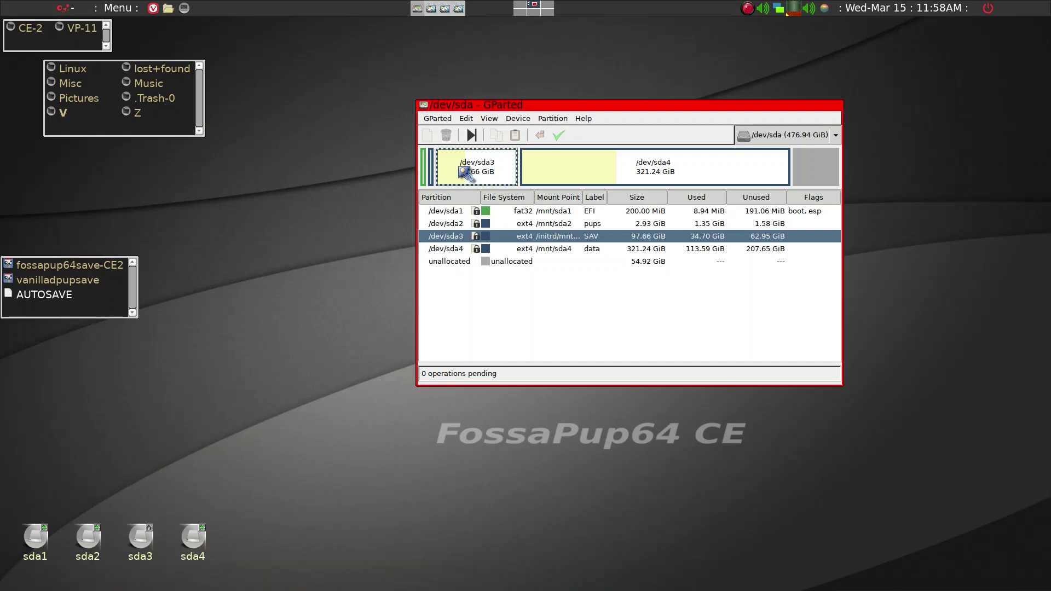
left_click(579, 173)
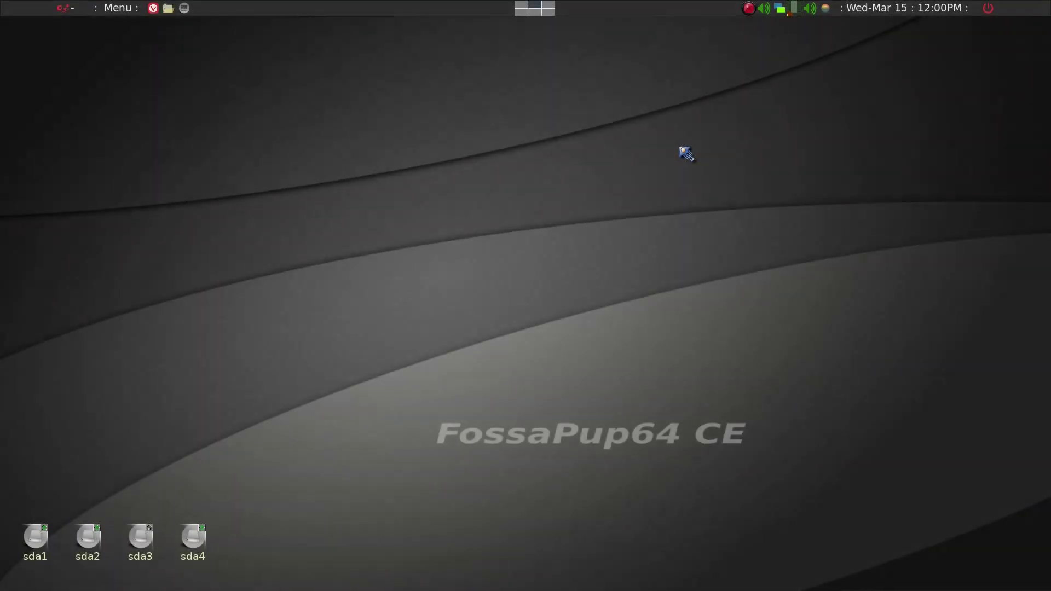
Launch the FrugalPup flexible frugal installer
right_click(682, 149)
mouse_move(686, 149)
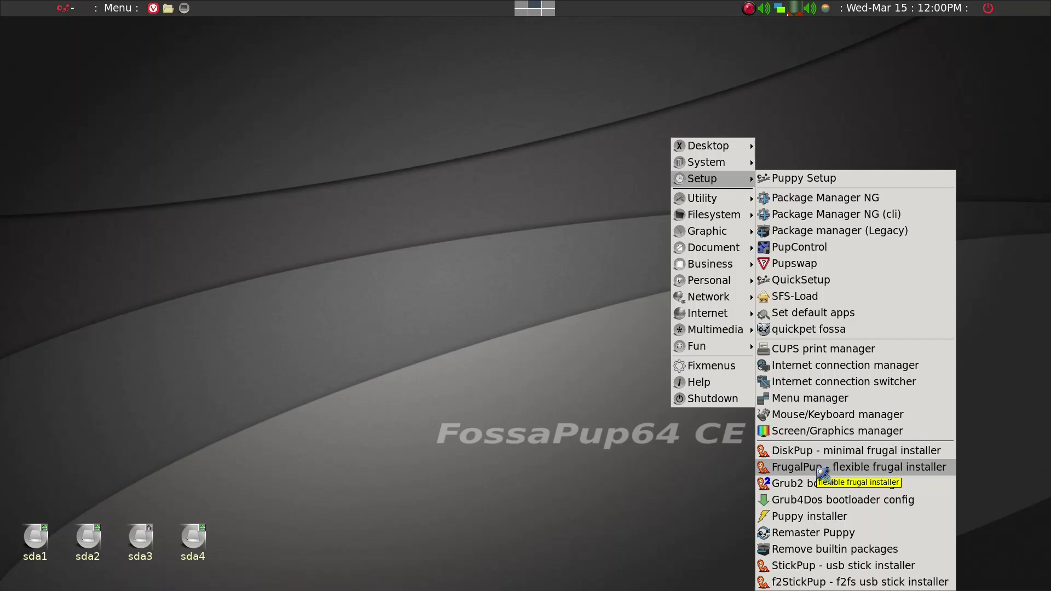
left_click(823, 472)
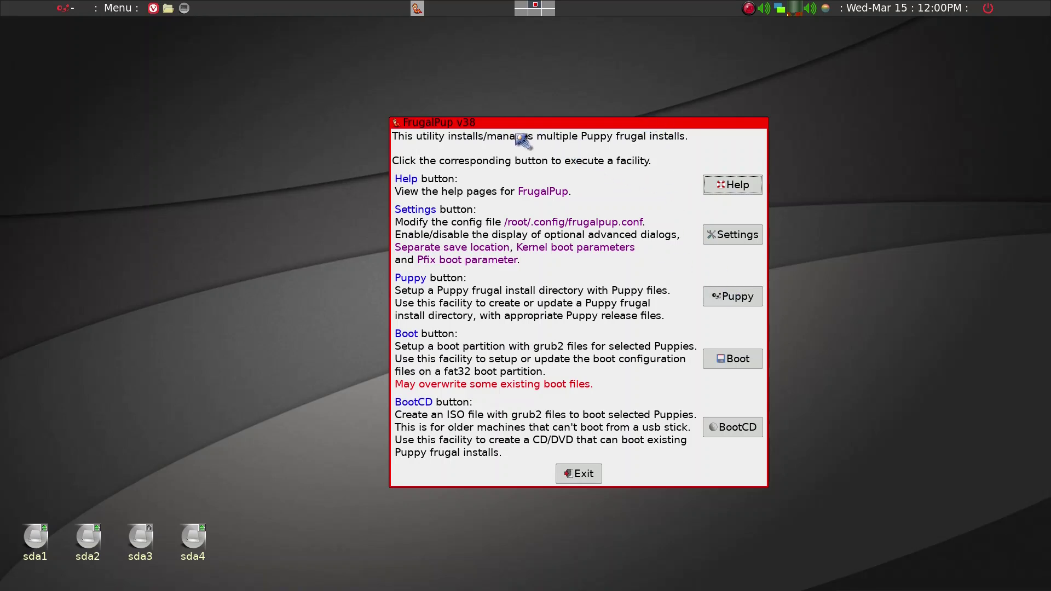
Confirm the FrugalPup settings with the Separate save location dialog enabled
left_click(736, 243)
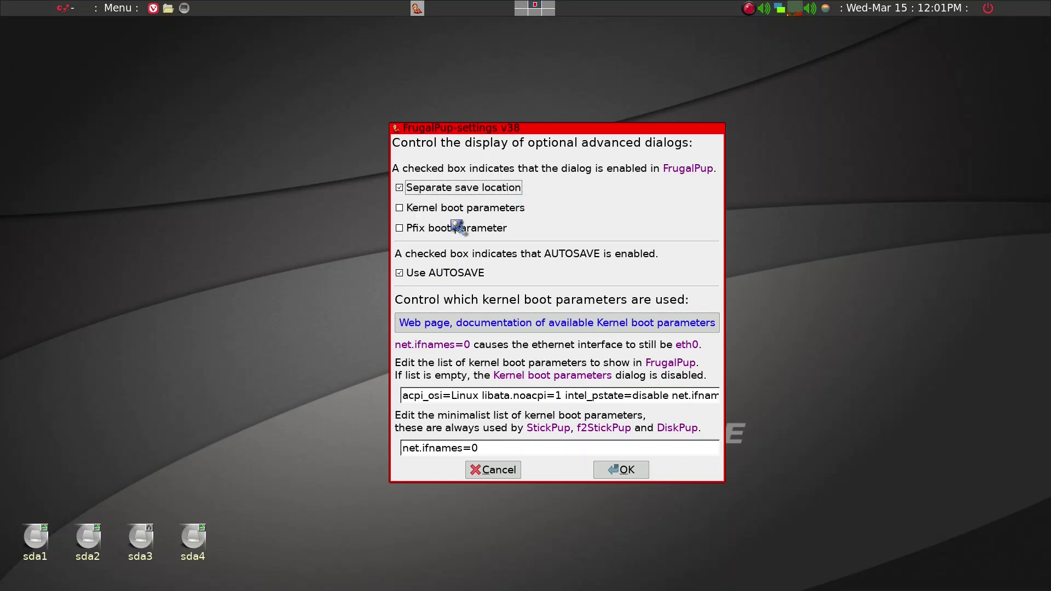
mouse_move(147, 545)
left_click(399, 188)
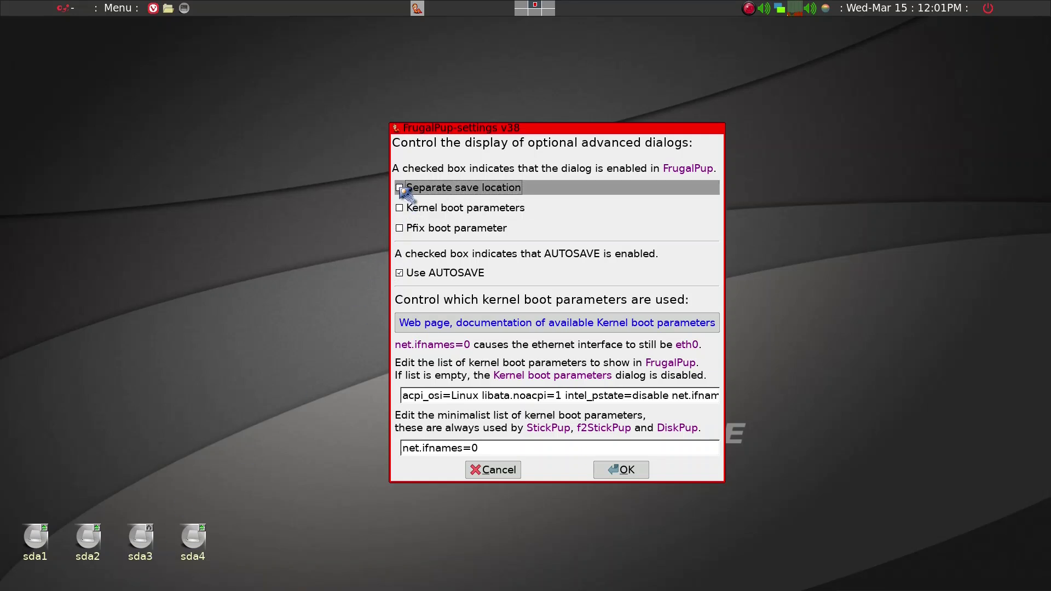
left_click(400, 188)
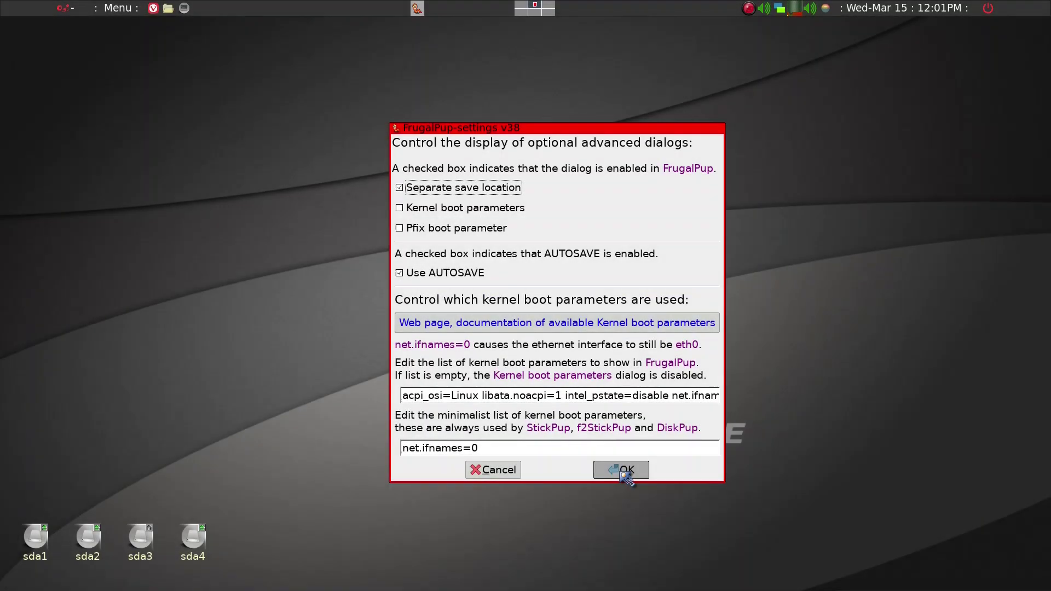
left_click(625, 472)
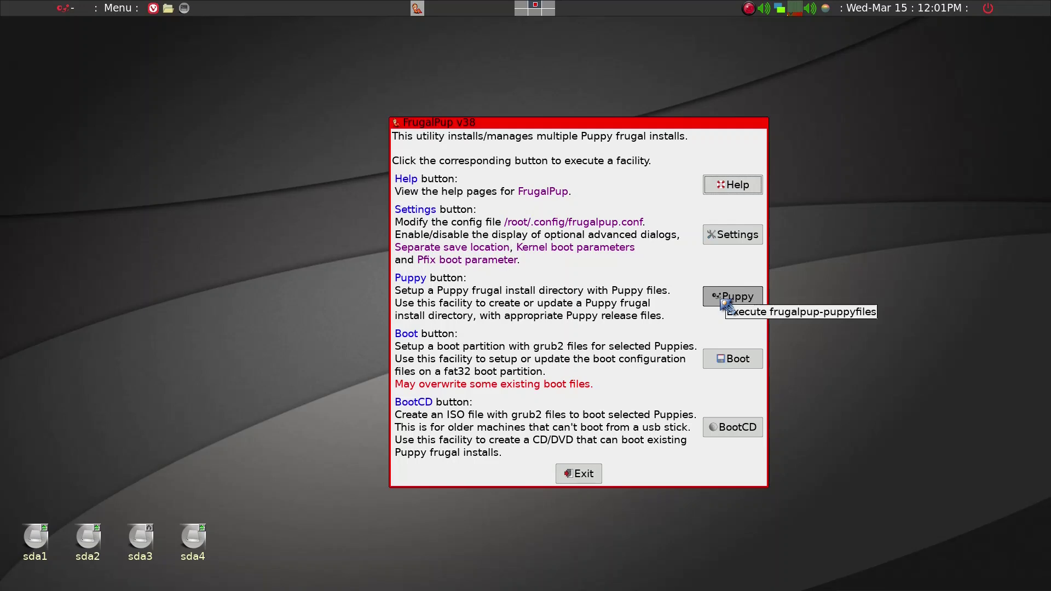
Start setting up a Puppy frugal install from an iso source, using upup-22.04-jrb-C2.iso in Downloads
left_click(726, 305)
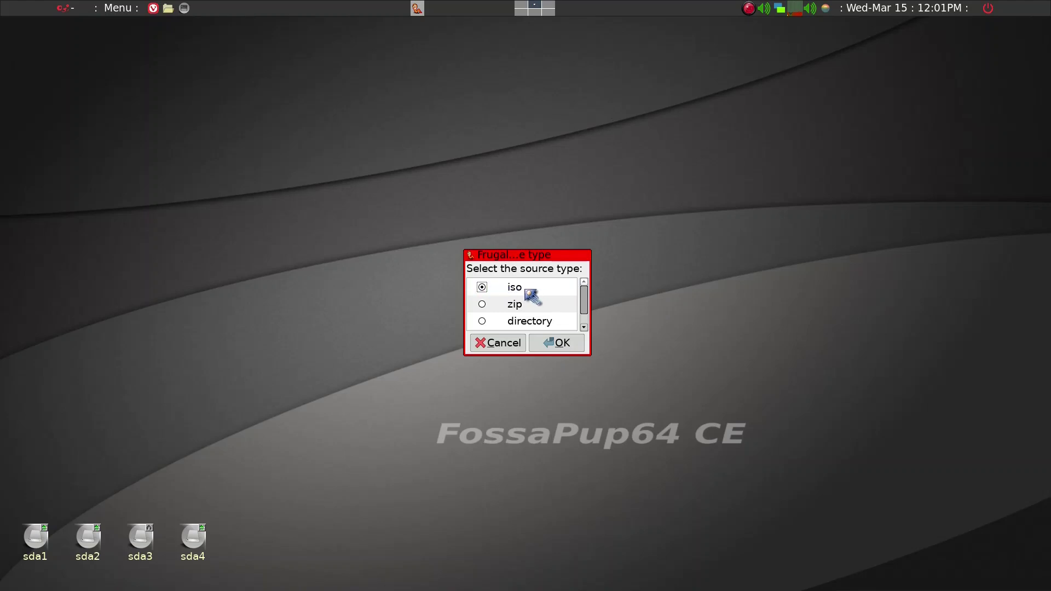
left_click(566, 350)
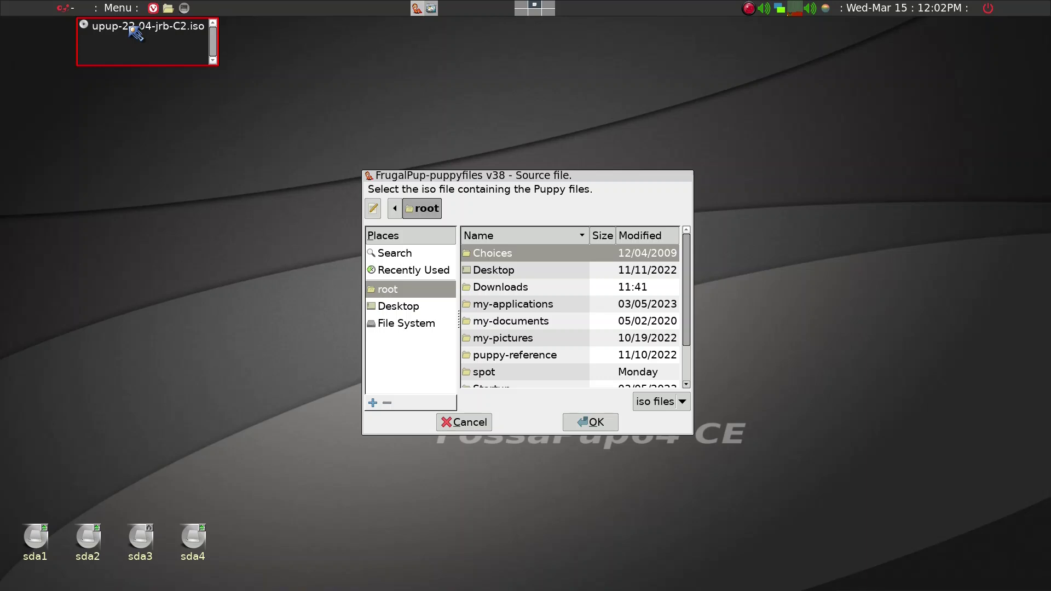
left_click_drag(131, 28, 574, 294)
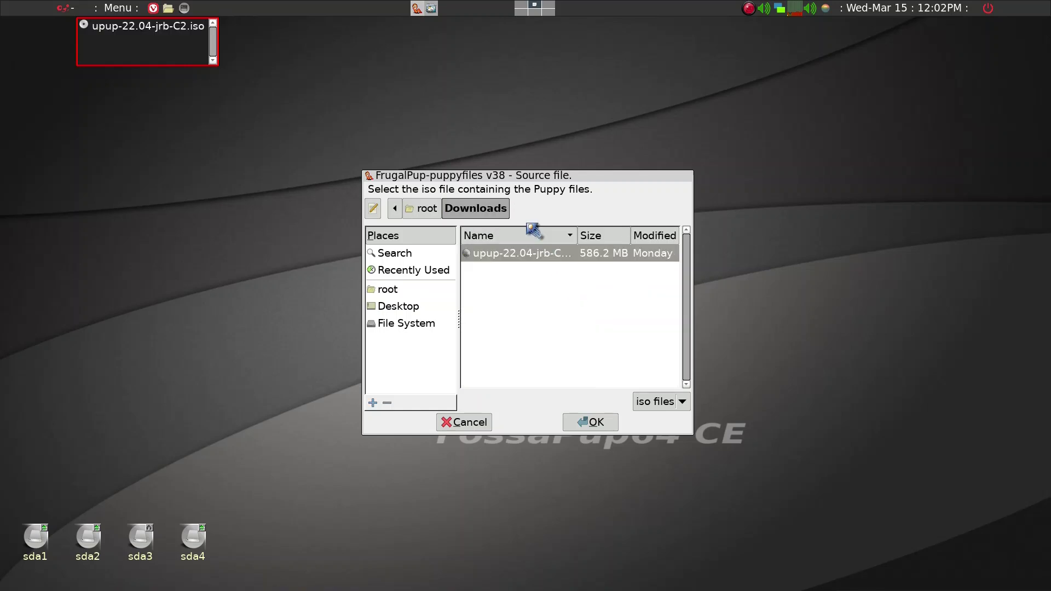
left_click(597, 426)
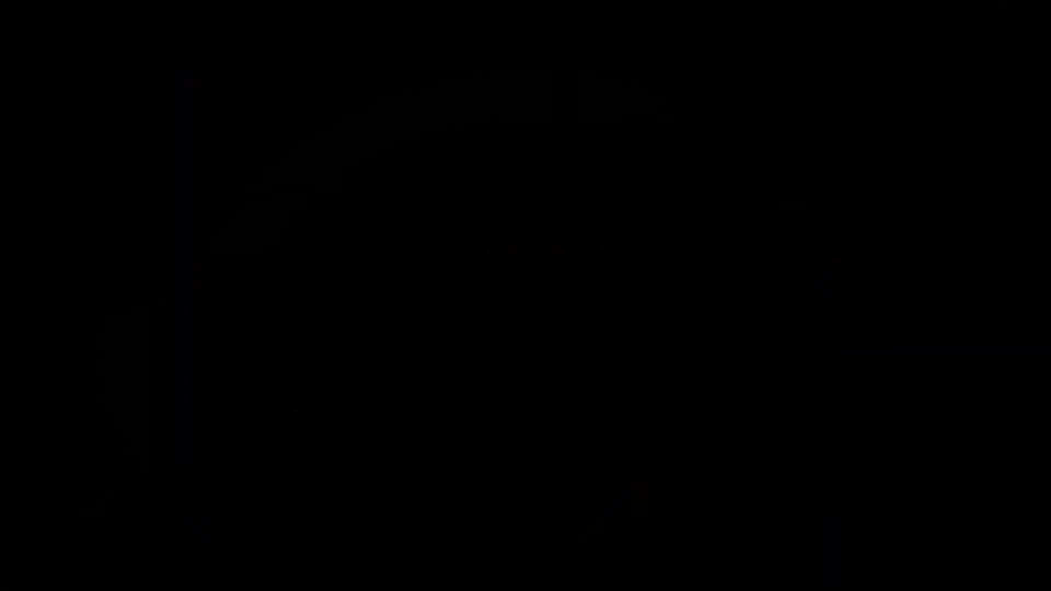
Choose sda2 as the partition to contain Puppy and create a new folder UP-C2 there as the install directory
left_click(545, 316)
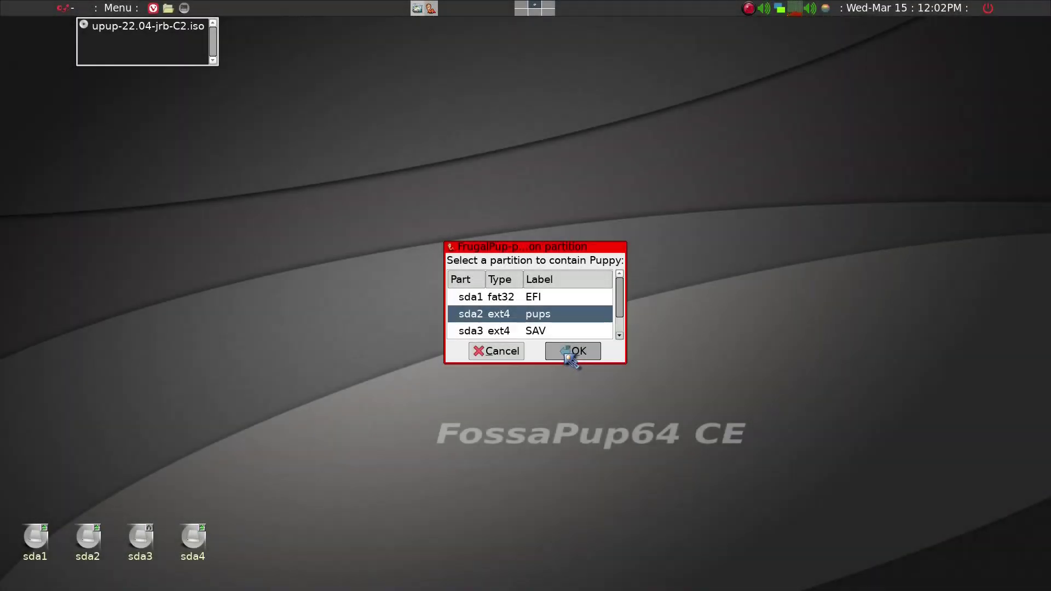
left_click(570, 354)
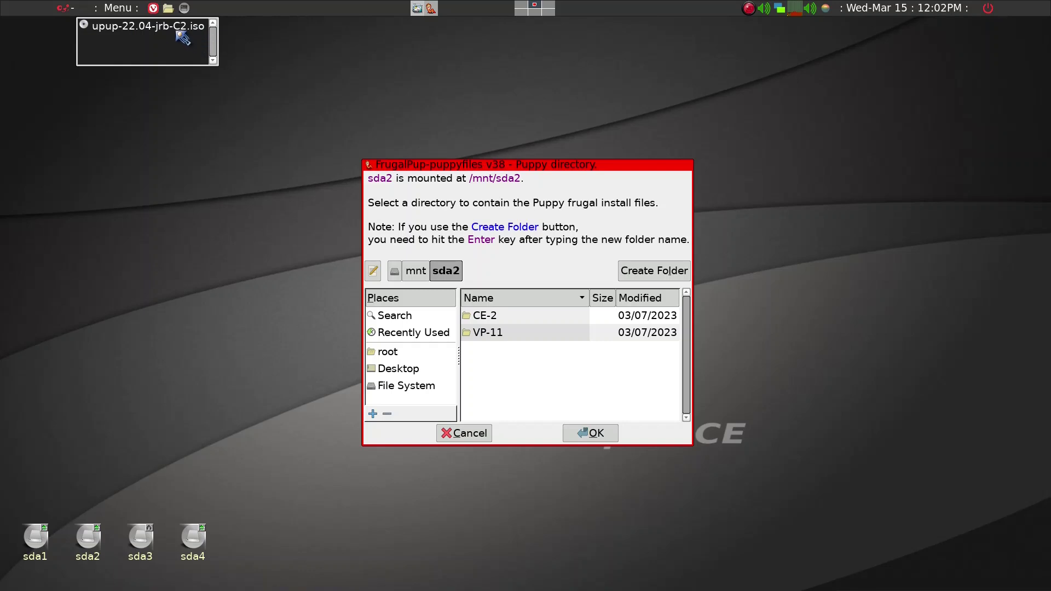
left_click(636, 272)
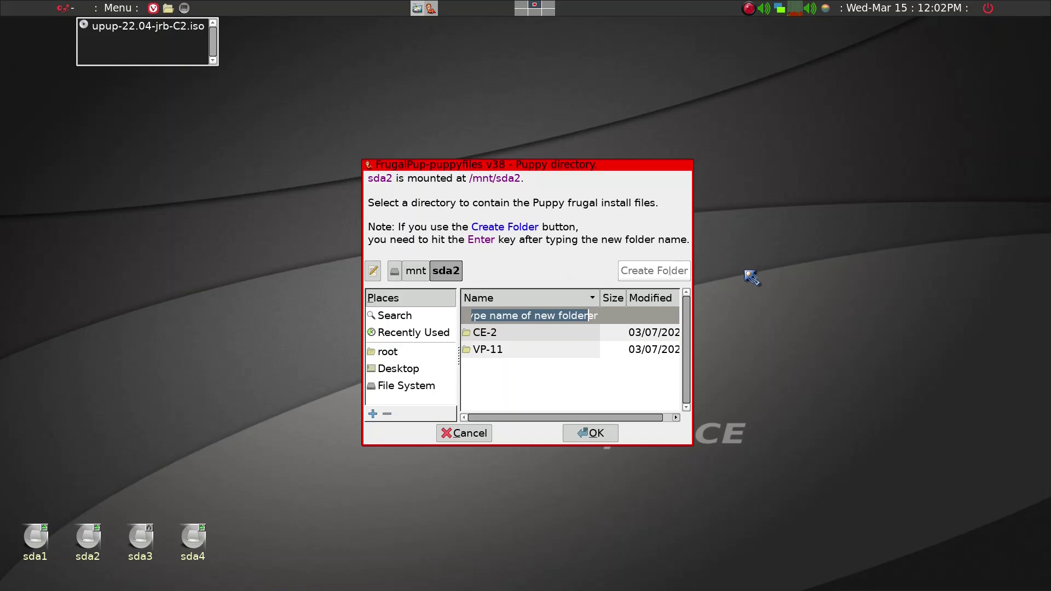
type("UP-C2")
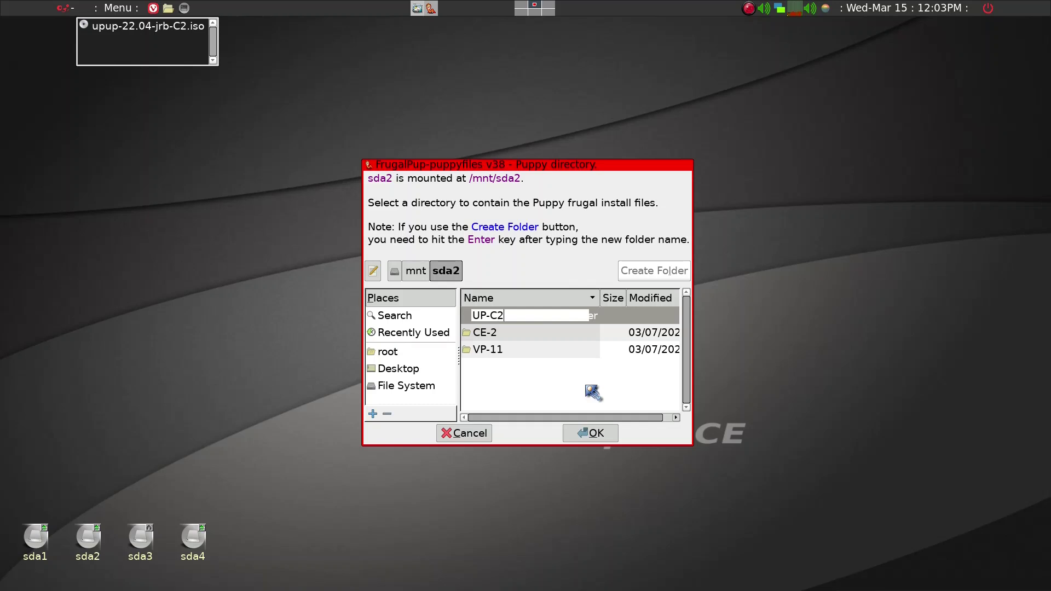
key("Return")
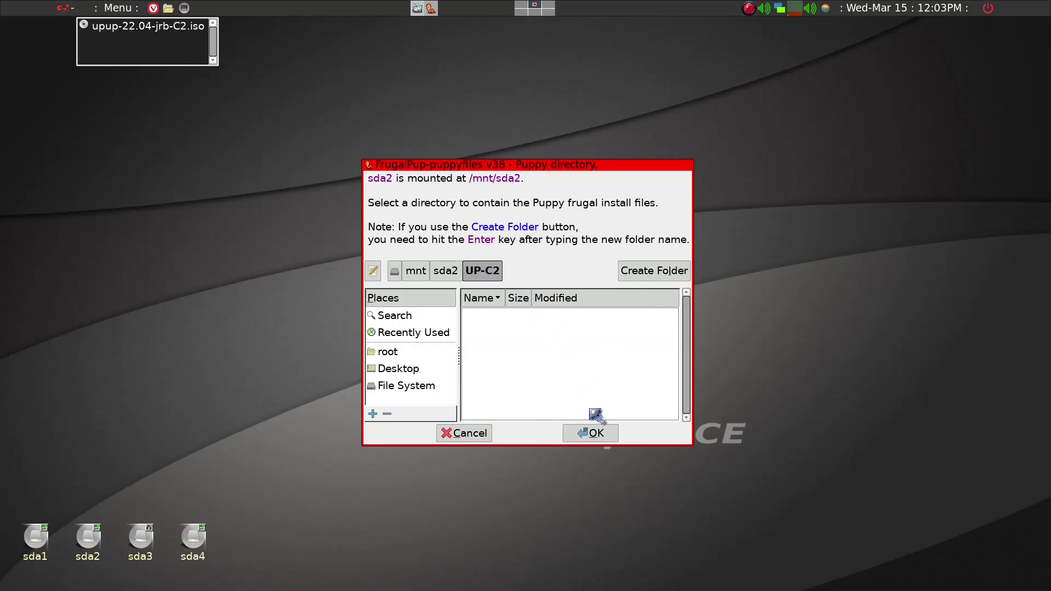
left_click(596, 434)
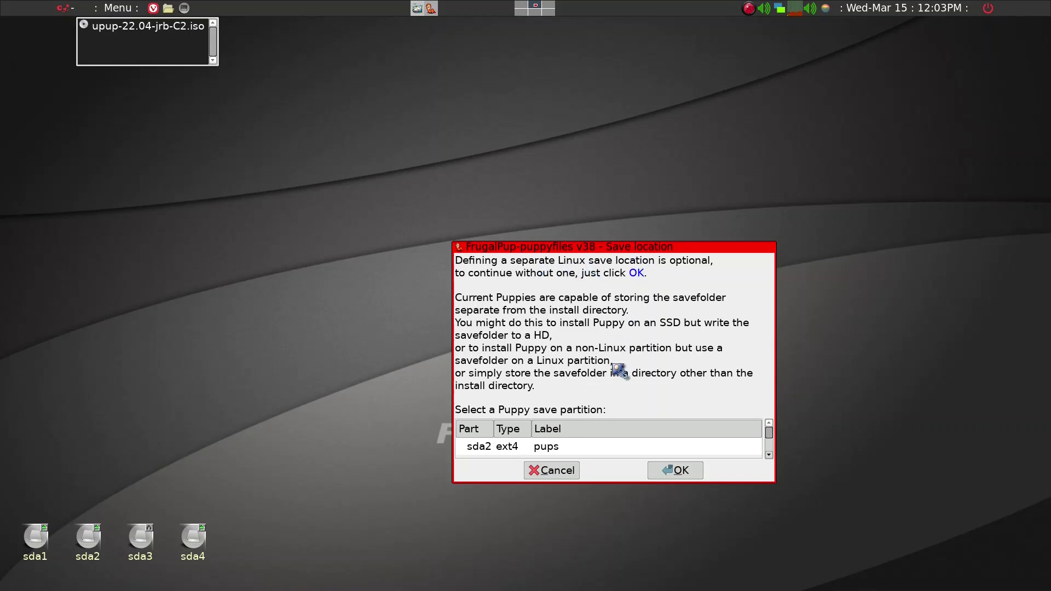
Choose sda3 (SAV) as the Puppy save partition and its existing save folder as the directory for the savefolder
scroll(545, 451, "down", 2)
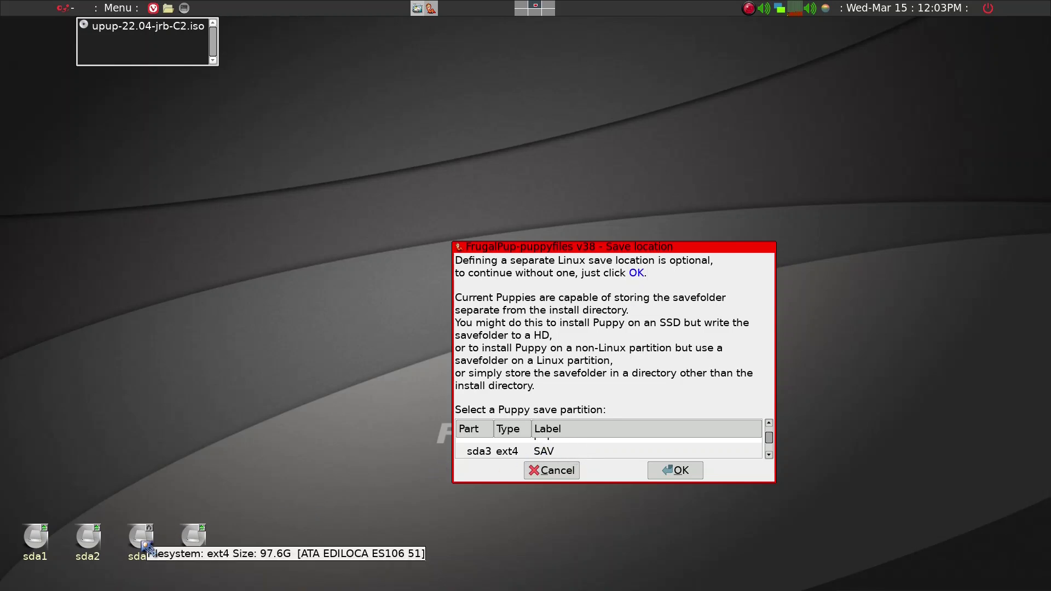
left_click(542, 452)
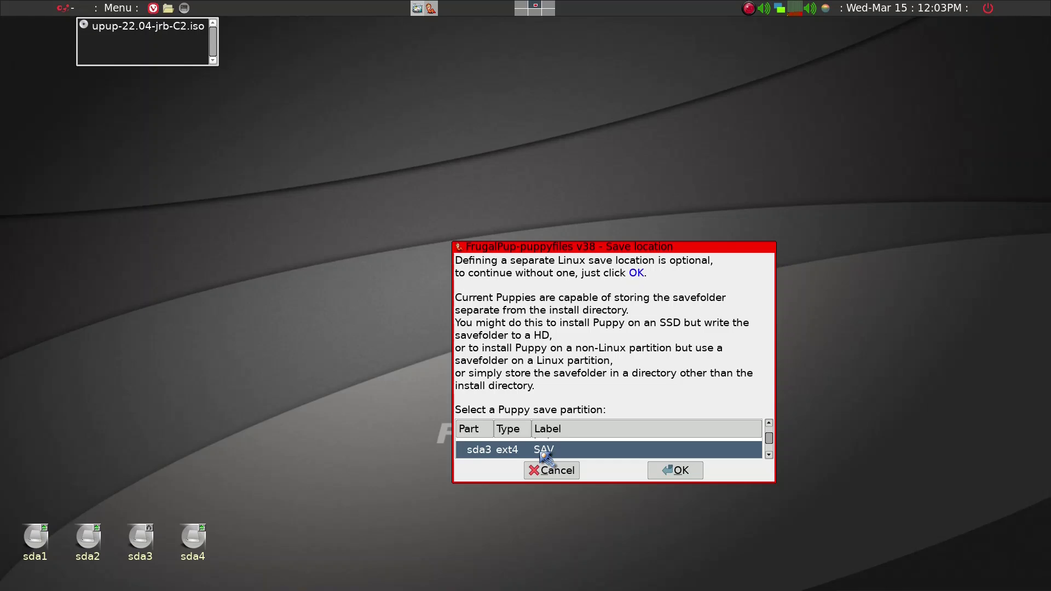
left_click(674, 470)
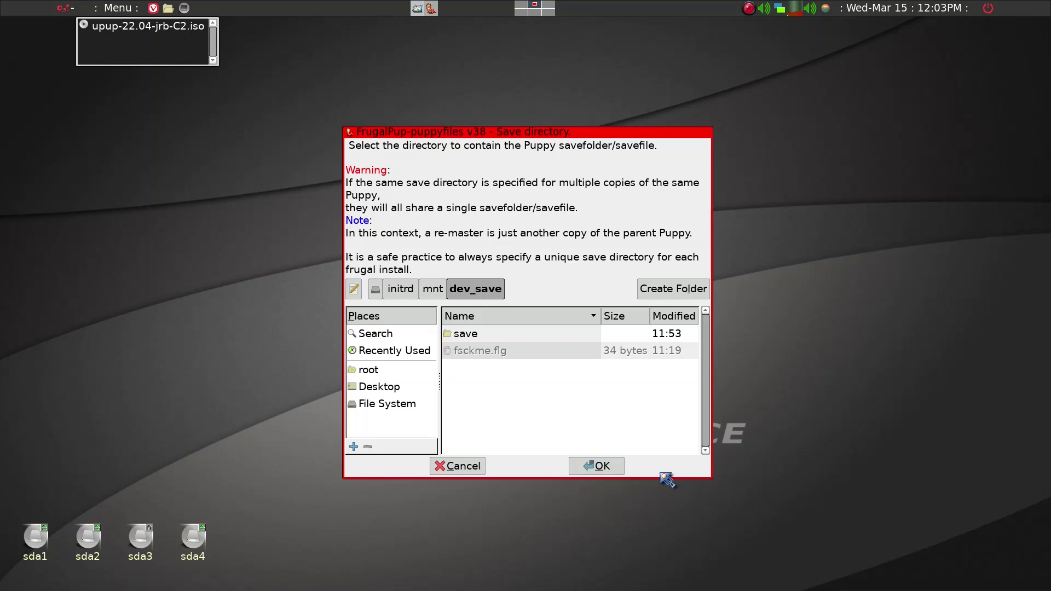
left_click(470, 340)
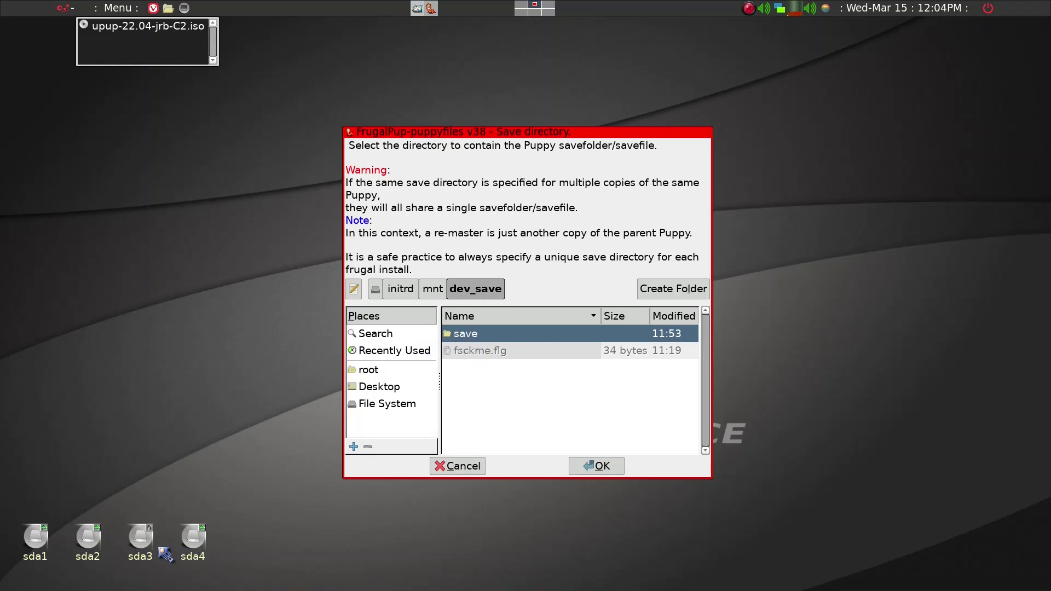
mouse_move(142, 552)
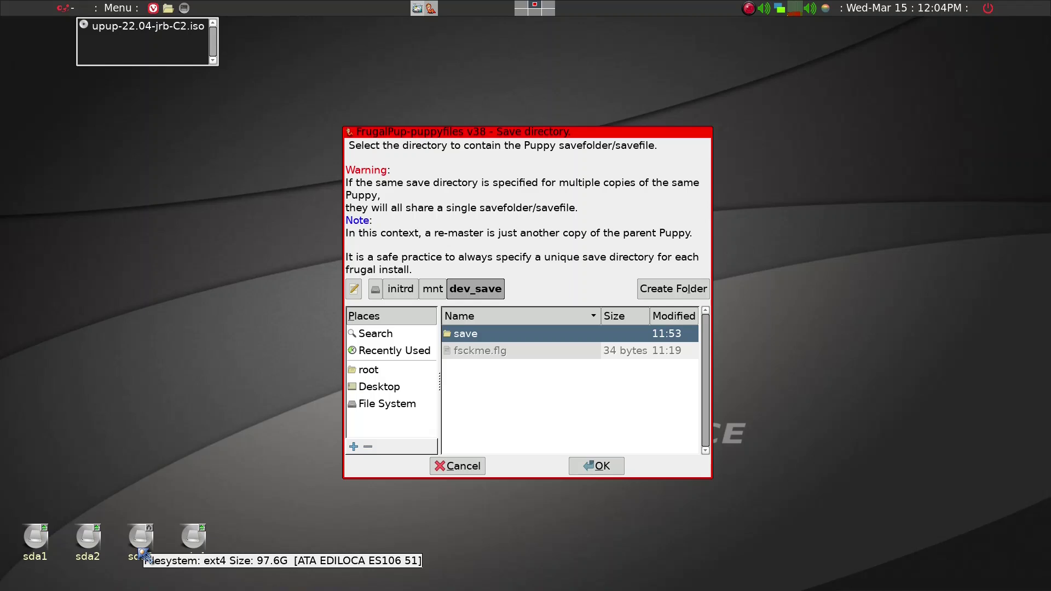
double_click(474, 334)
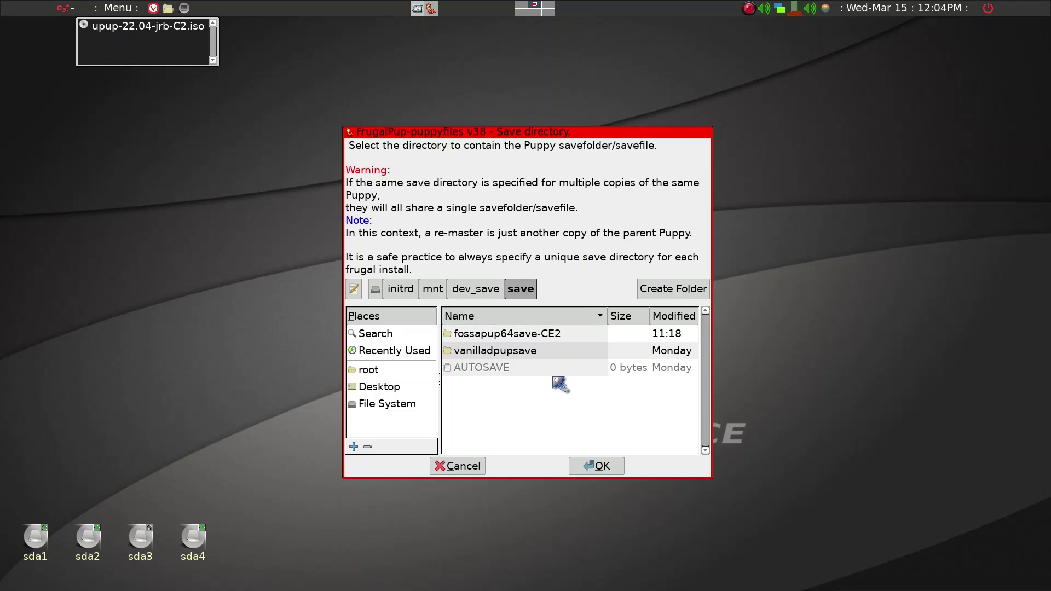
left_click(593, 470)
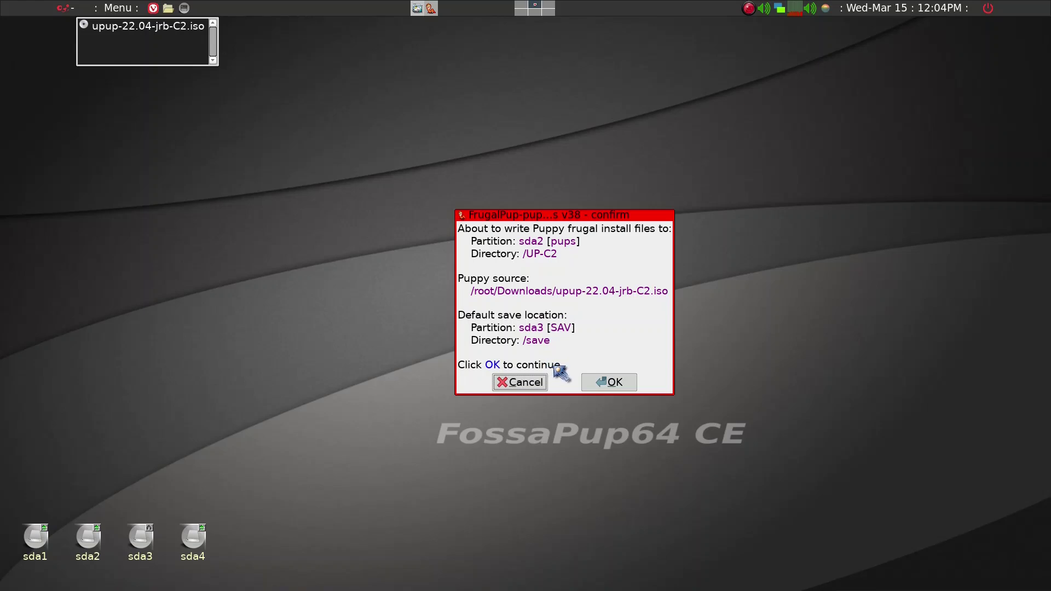
Confirm writing the Puppy frugal install files to the UP-C2 directory on sda2
left_click(608, 379)
mouse_move(92, 548)
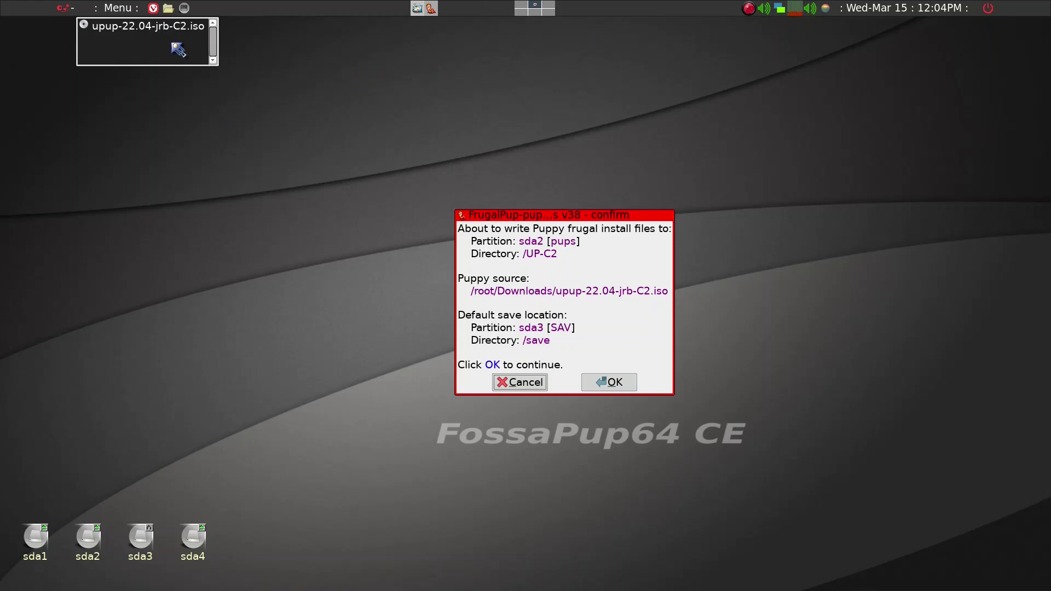
left_click(603, 386)
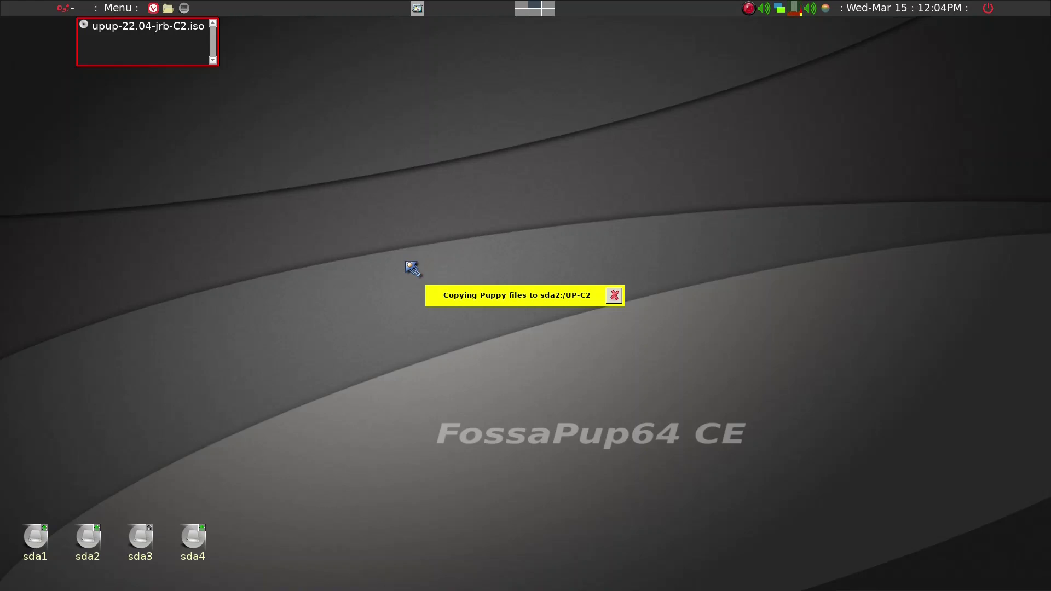
Inspect the Puppy files being copied into the UP-C2 folder on sda2
left_click(94, 550)
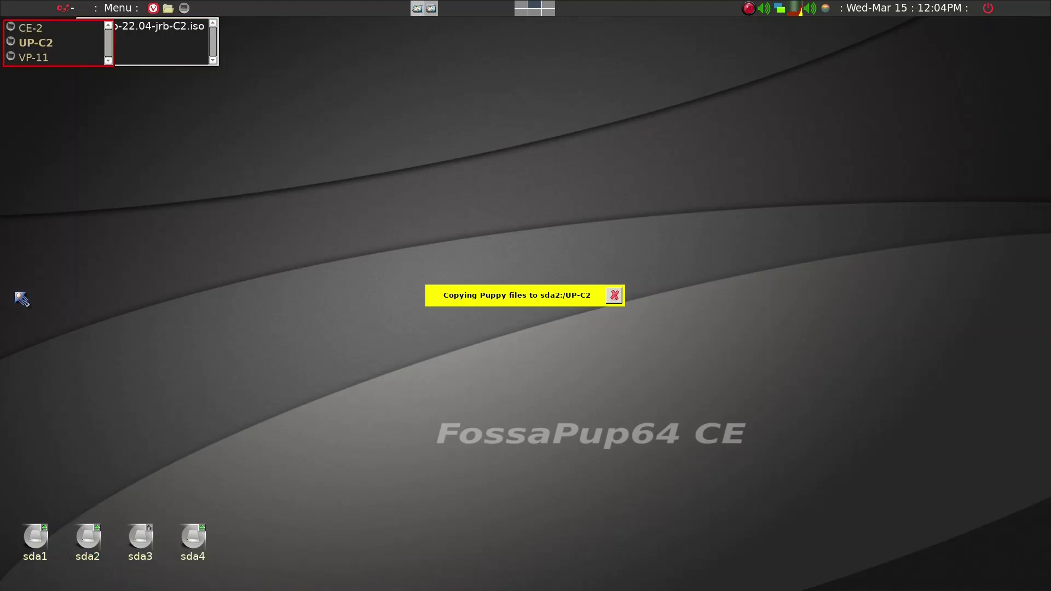
left_click(44, 47)
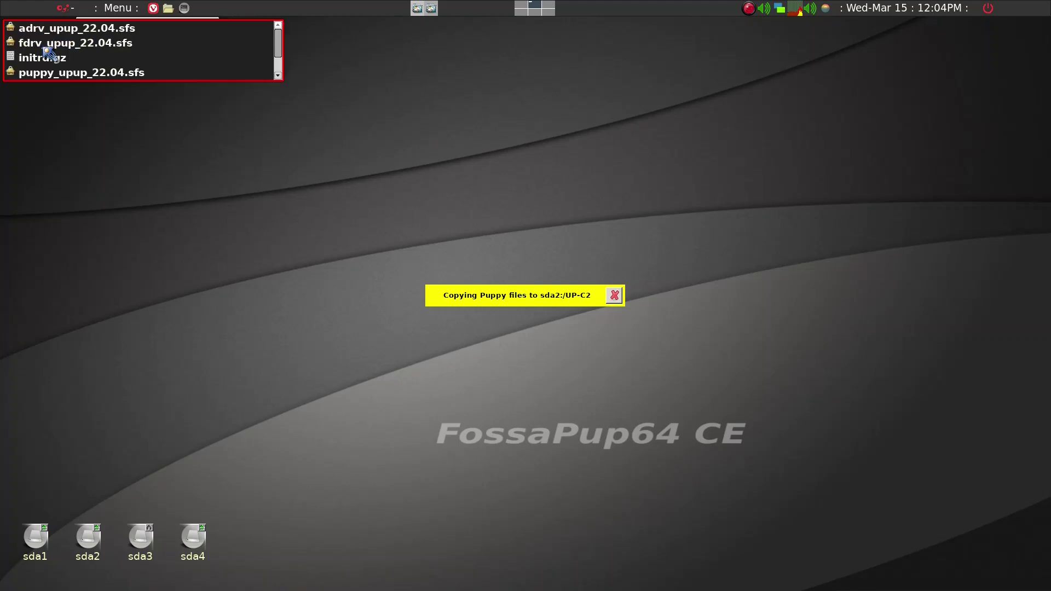
left_click(204, 71)
key("BackSpace")
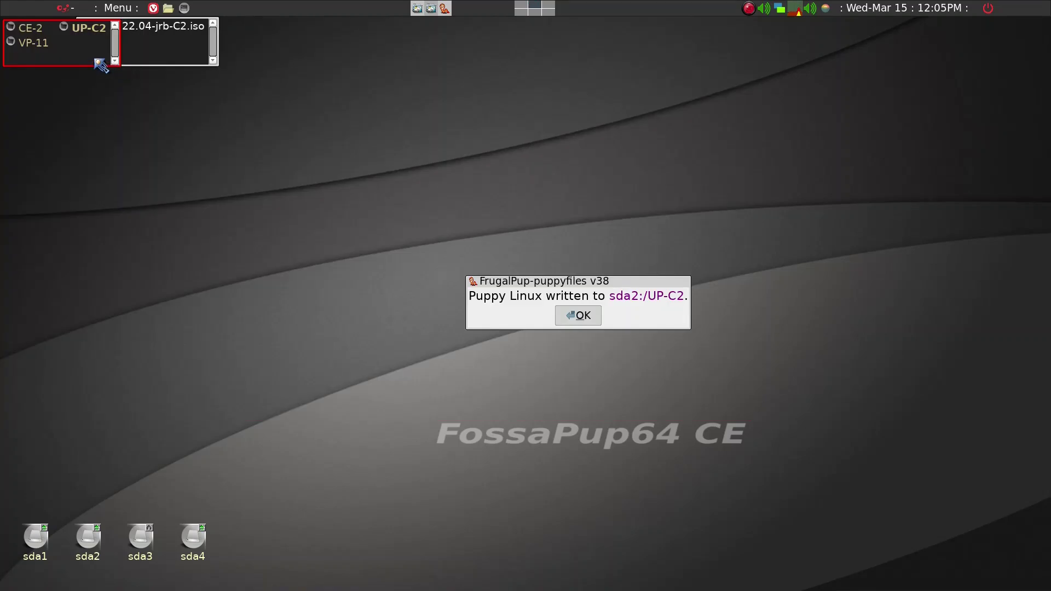
Acknowledge the finished install and start the boot setup with the top directory of sda2 as the source of Puppy installs
left_click(571, 319)
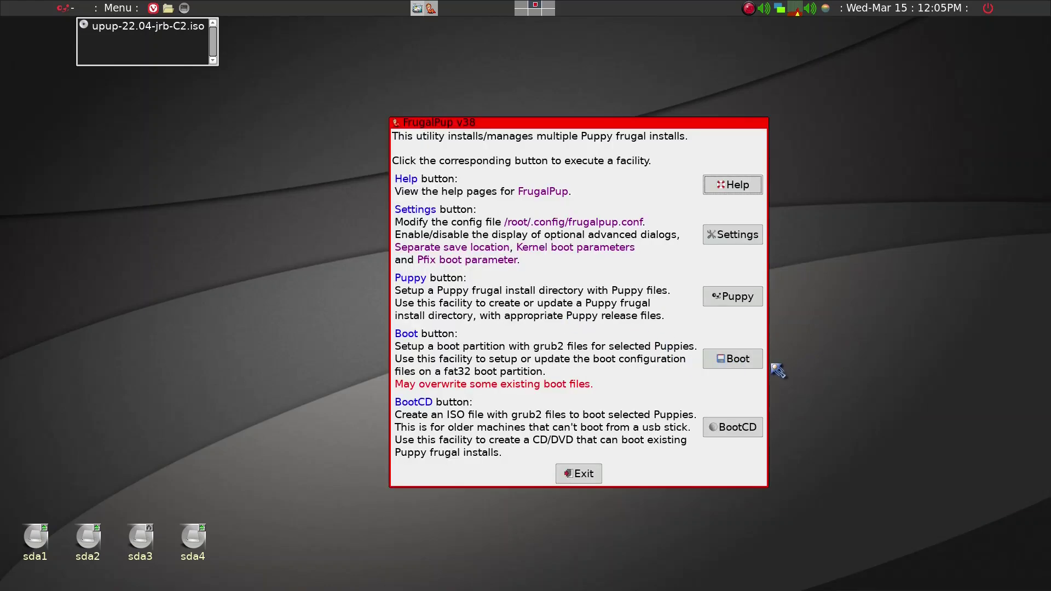
left_click(736, 362)
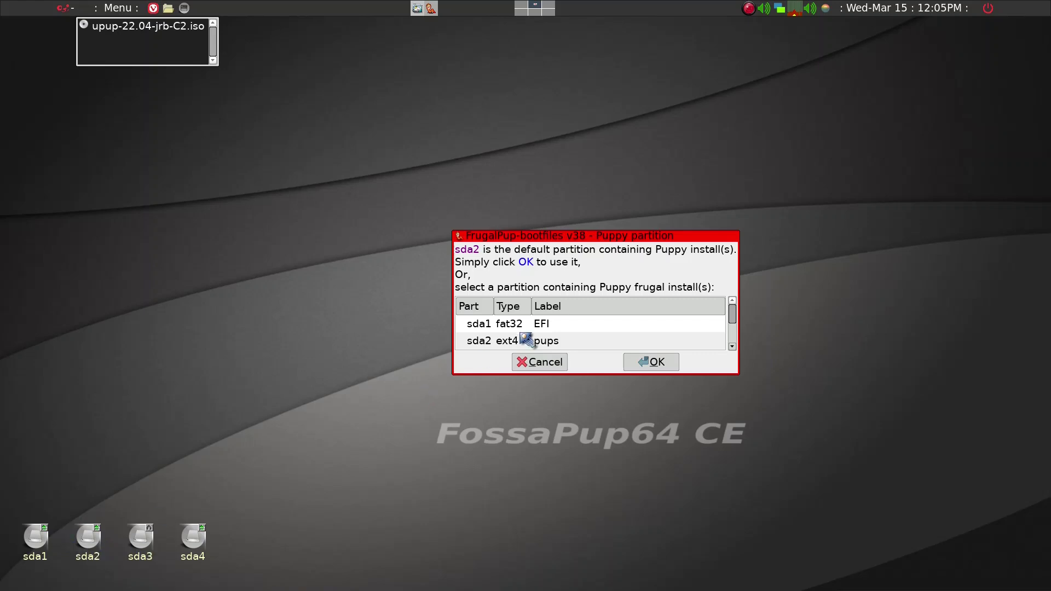
left_click(652, 362)
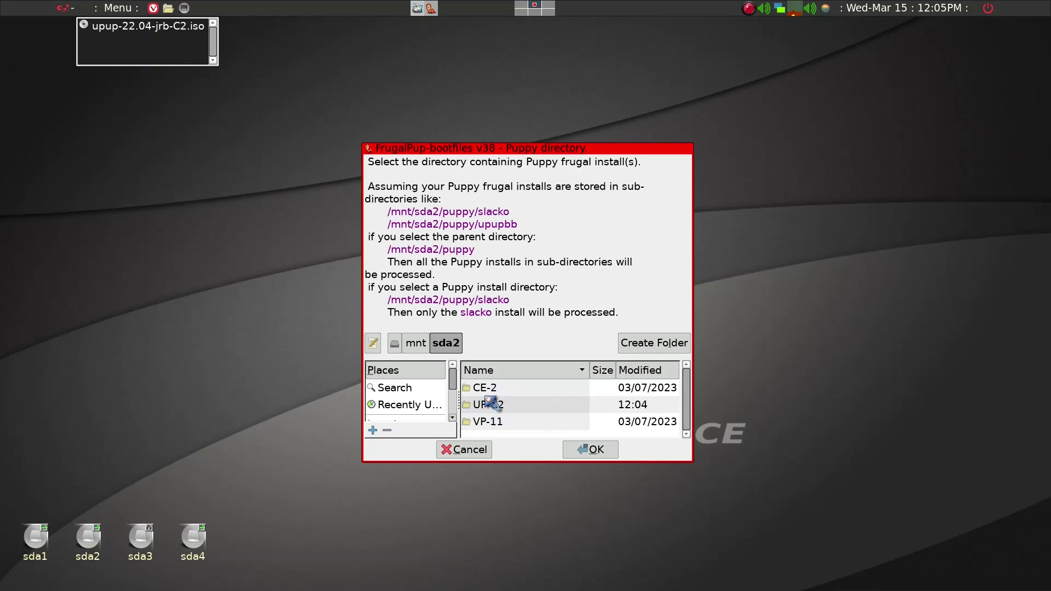
left_click(588, 452)
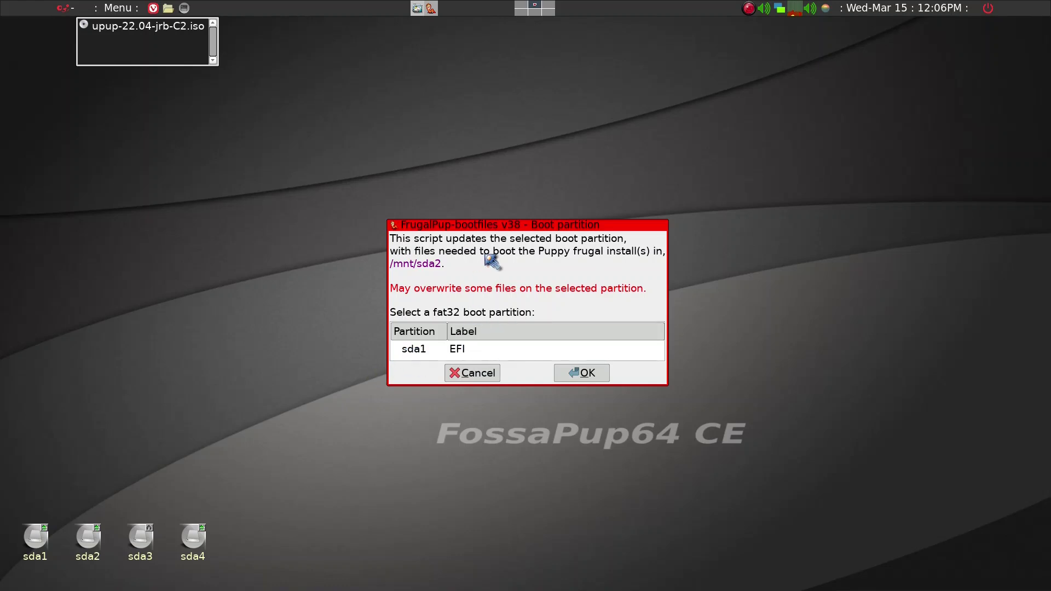
Select sda1 (EFI) as the fat32 boot partition and uefi64 as the grub2 boot type
left_click(423, 351)
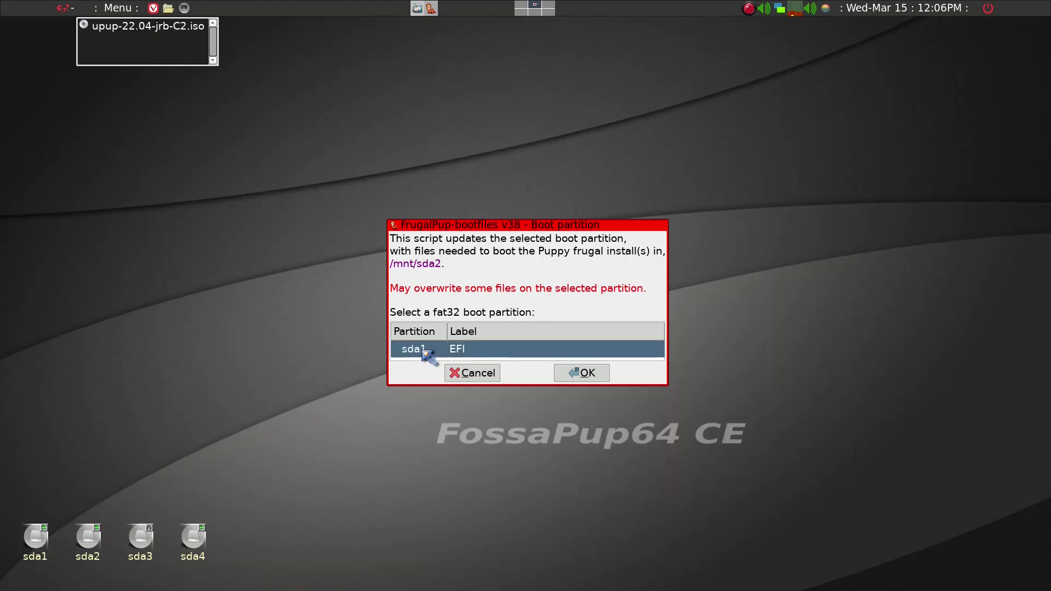
left_click(576, 375)
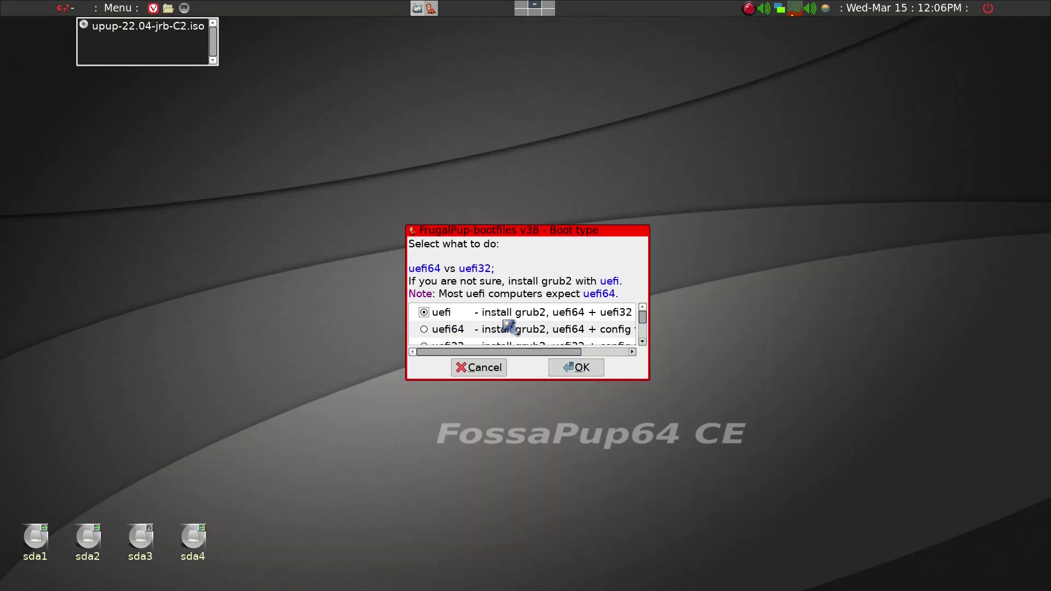
left_click(427, 331)
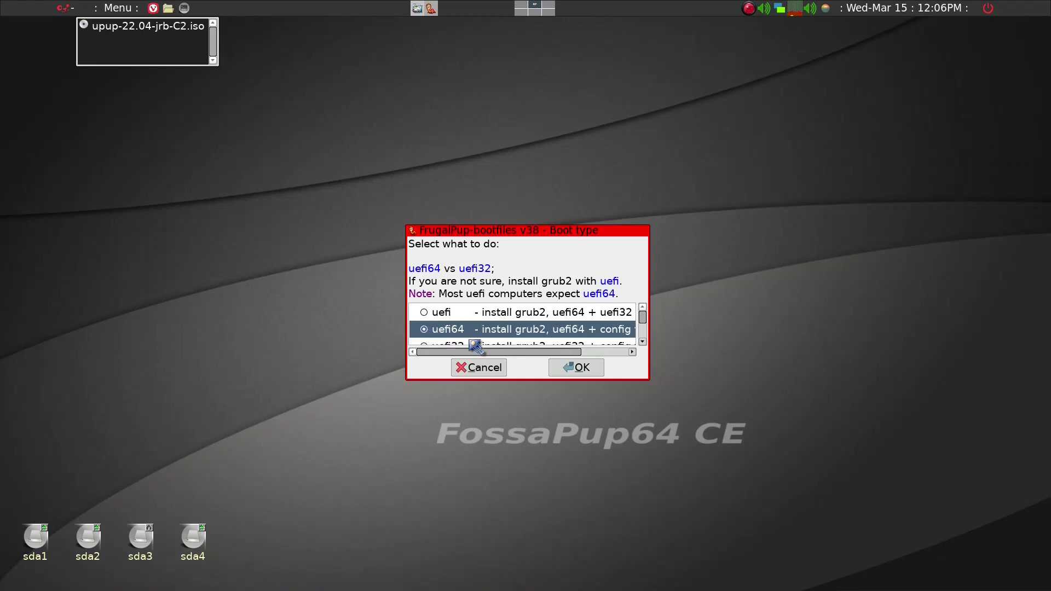
left_click(597, 369)
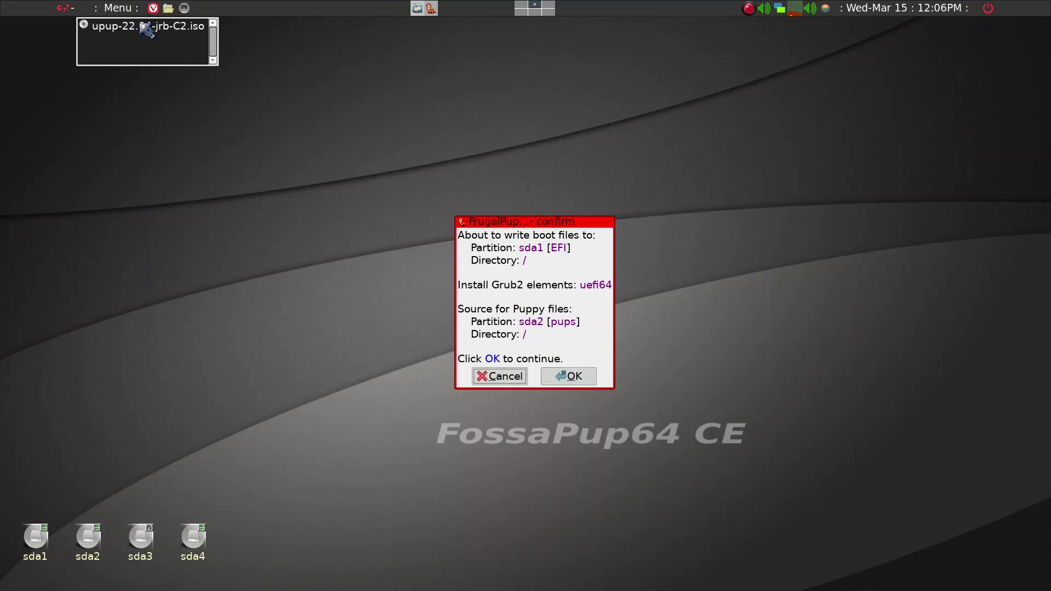
Write the grub2 boot files to sda1 and exit FrugalPup
left_click(564, 376)
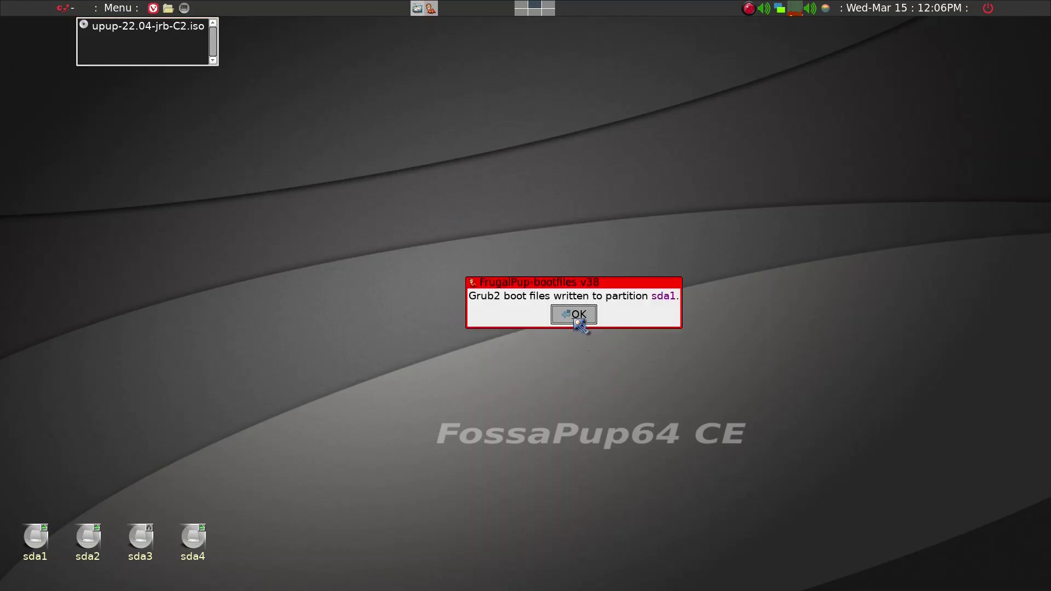
left_click(575, 316)
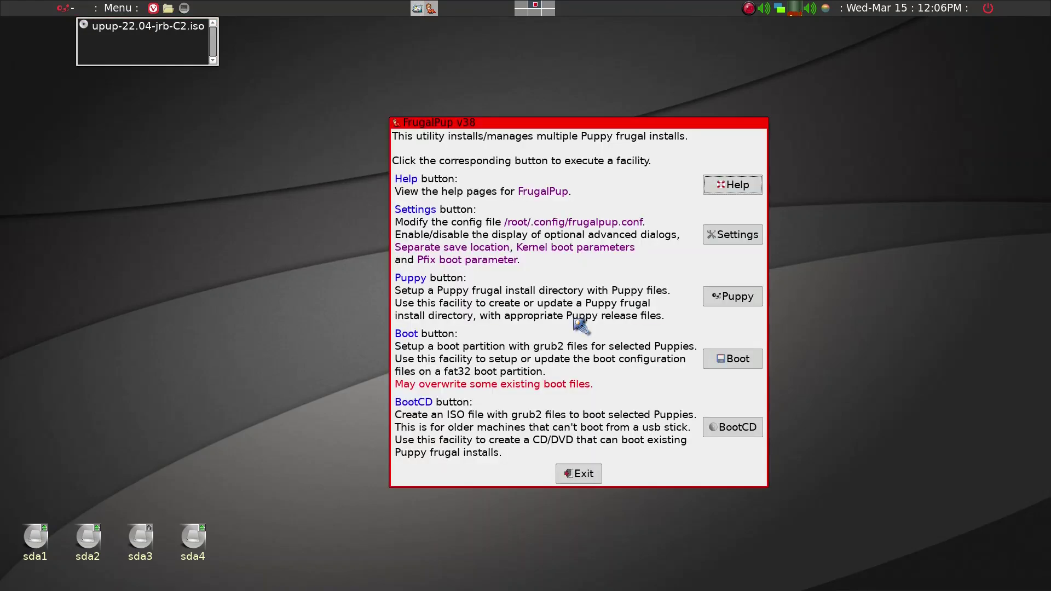
left_click(576, 475)
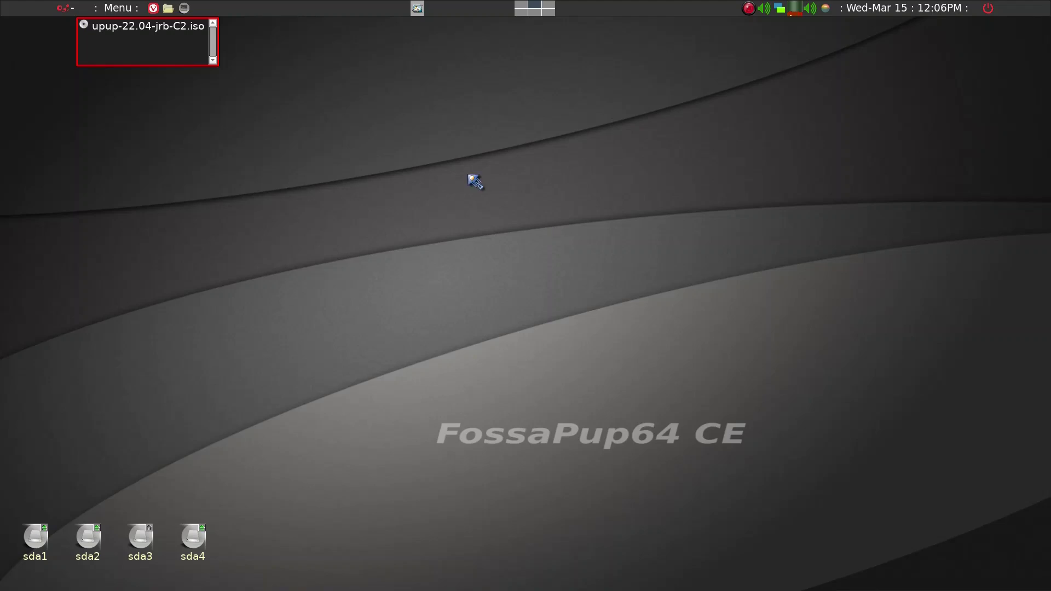
Open the grub.cfg file on sda1 in the Geany text editor
left_click(35, 554)
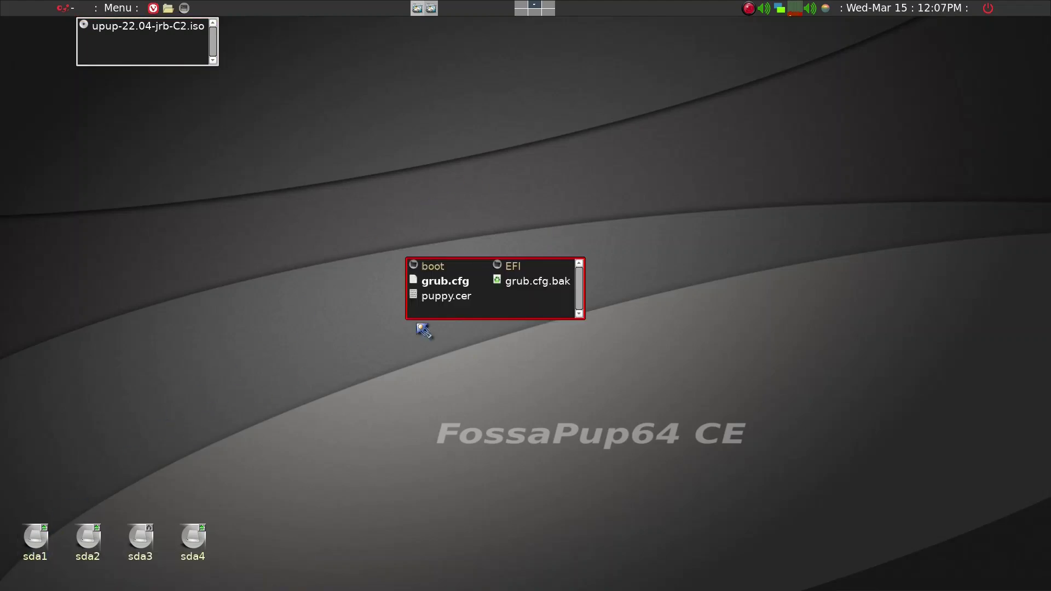
right_click(456, 287)
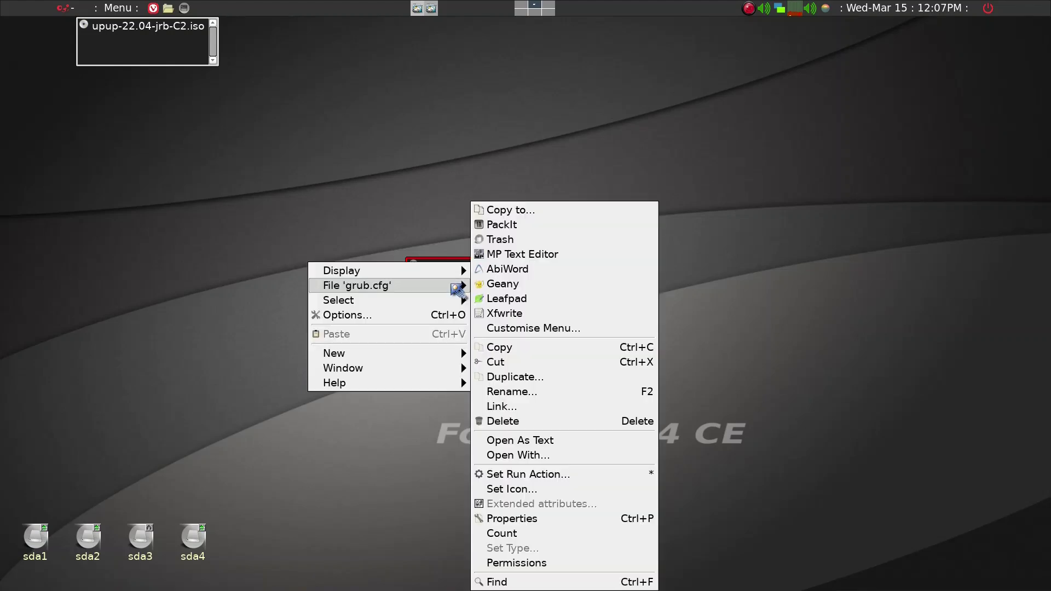
left_click(488, 290)
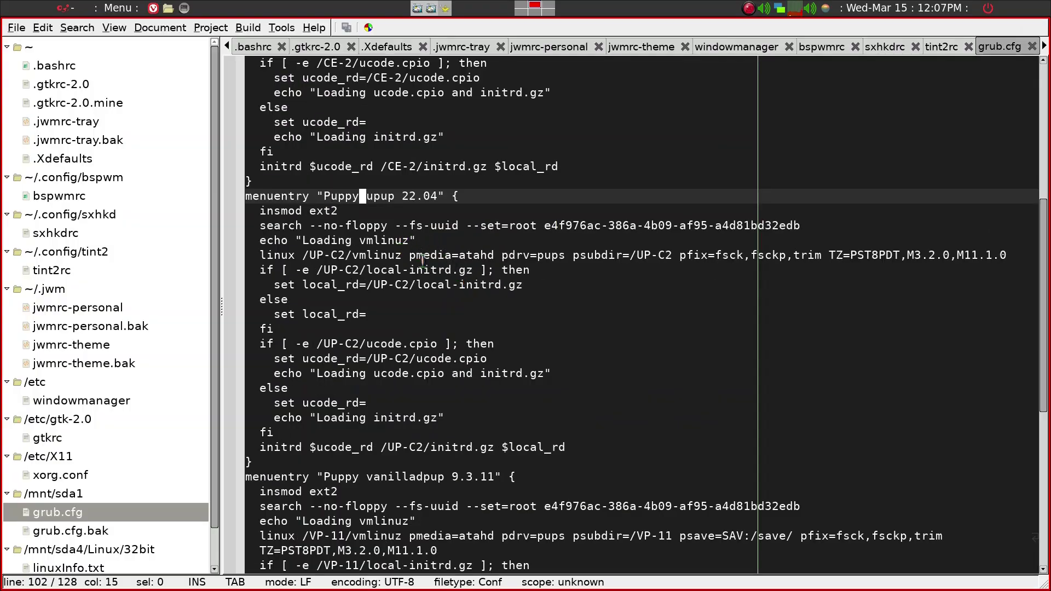
Replace the title of the "Puppy upup 22.04" menu entry in grub.cfg with "-----------UP-C2"
scroll(424, 264, "up", 7)
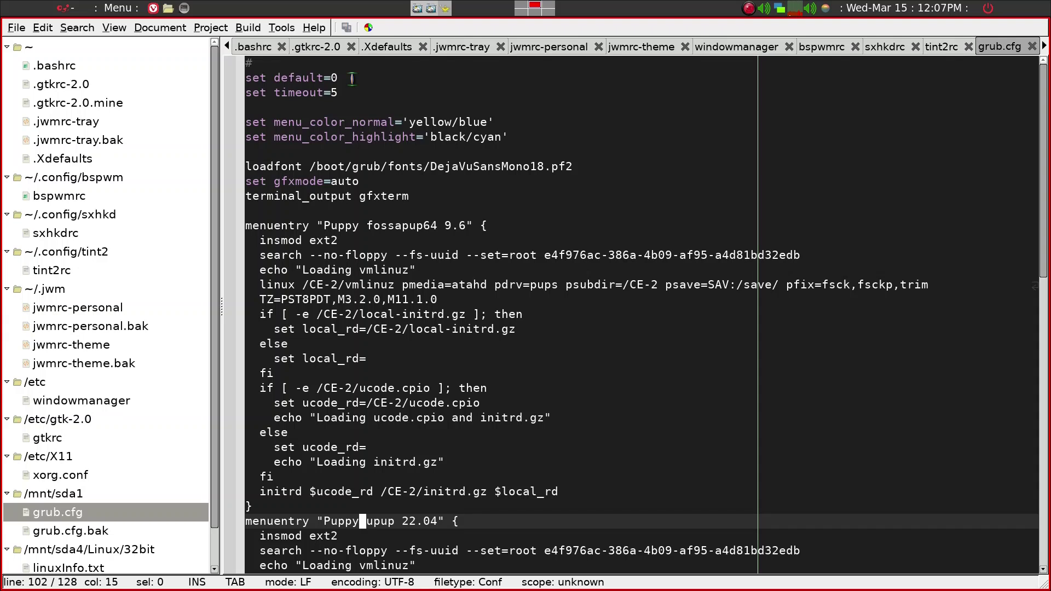
scroll(366, 134, "down", 3)
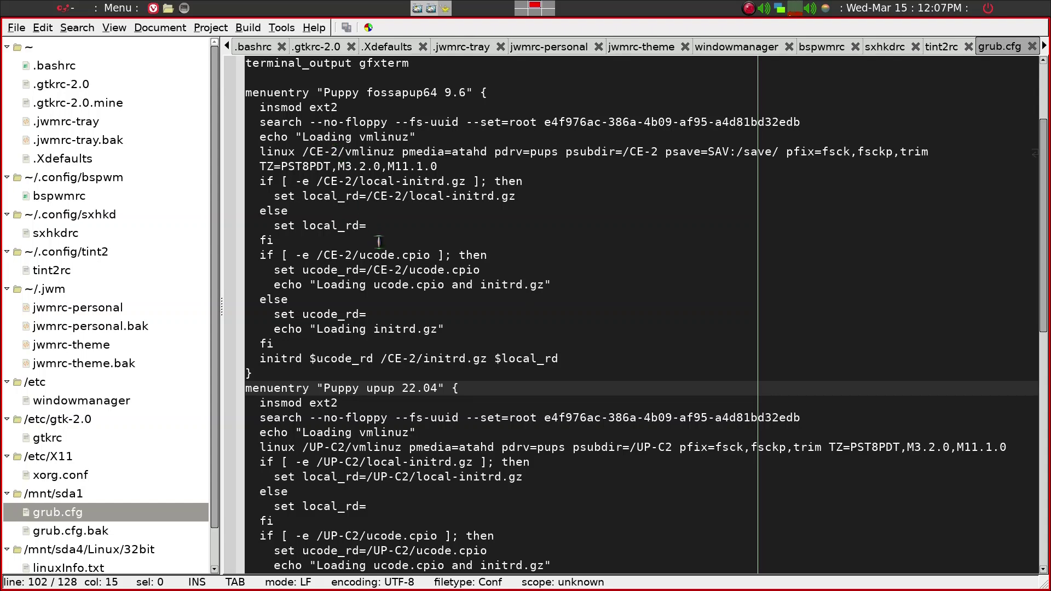
scroll(386, 314, "down", 2)
scroll(386, 320, "down", 3)
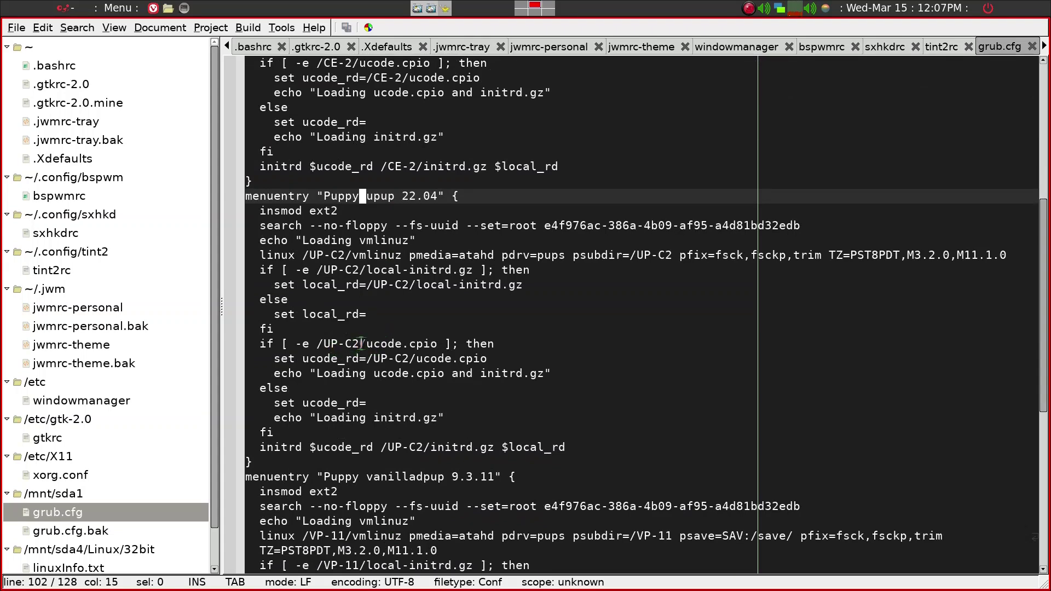
left_click(344, 255)
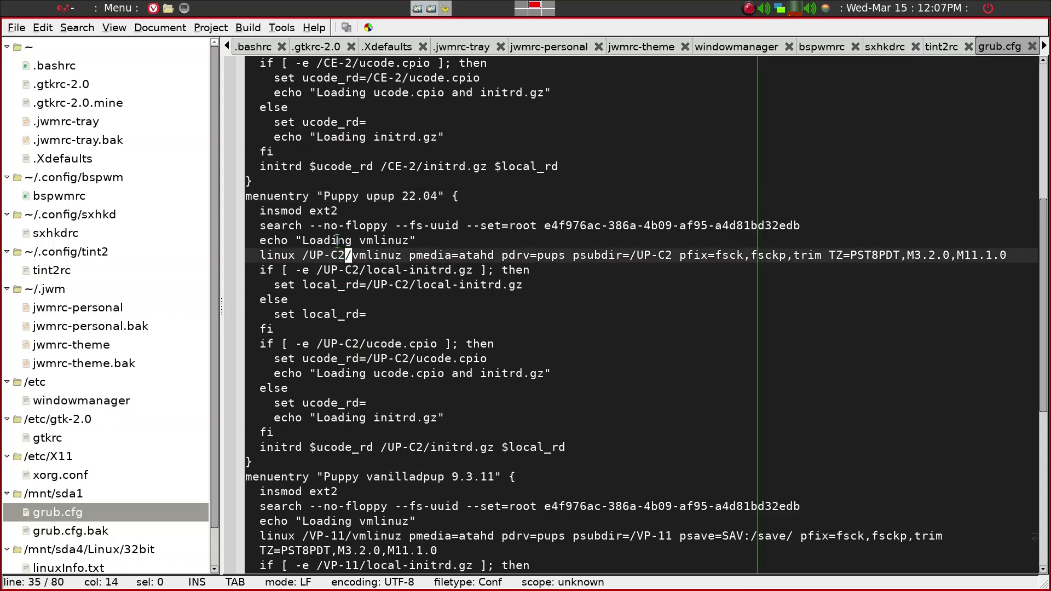
left_click(323, 196)
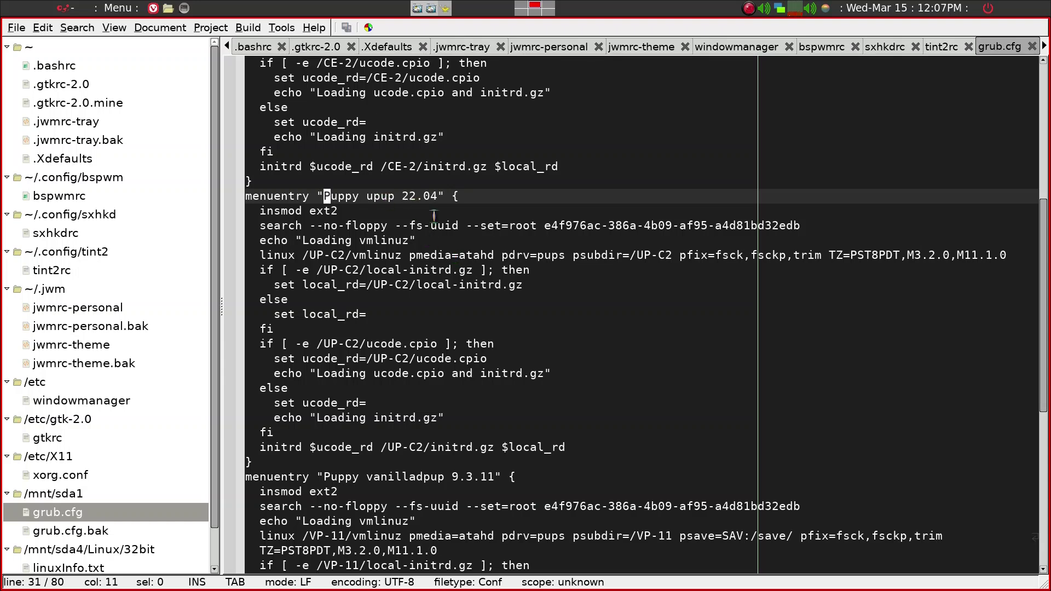
key("Delete")
key("Delete")
key("Delete")
key("Delete")
key("Delete")
key("Delete")
key("Delete")
key("Delete")
key("Delete")
key("Delete")
key("Delete")
key("Delete")
key("Delete")
key("Delete")
key("Delete")
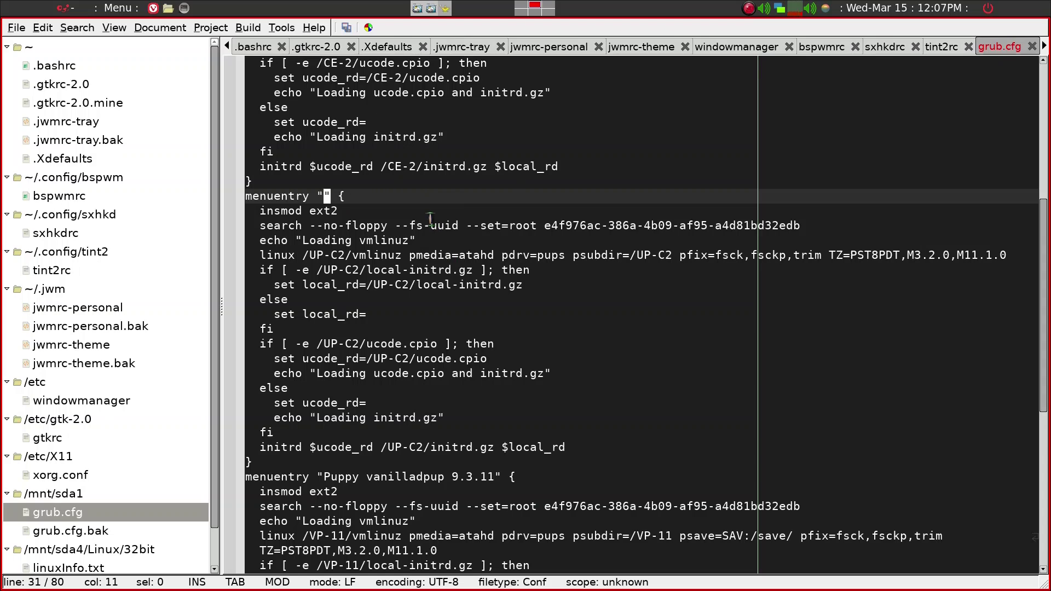
type("-----------UP-C2")
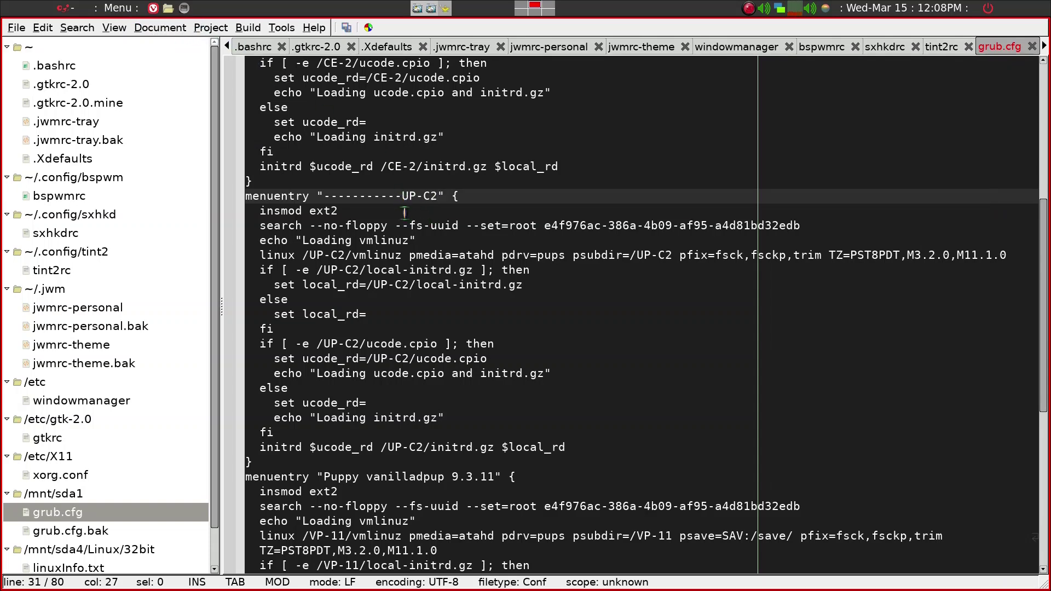
Replace the title of the "Puppy vanilladpup 9.3.11" menu entry in grub.cfg with "VP-11"
scroll(425, 289, "down", 2)
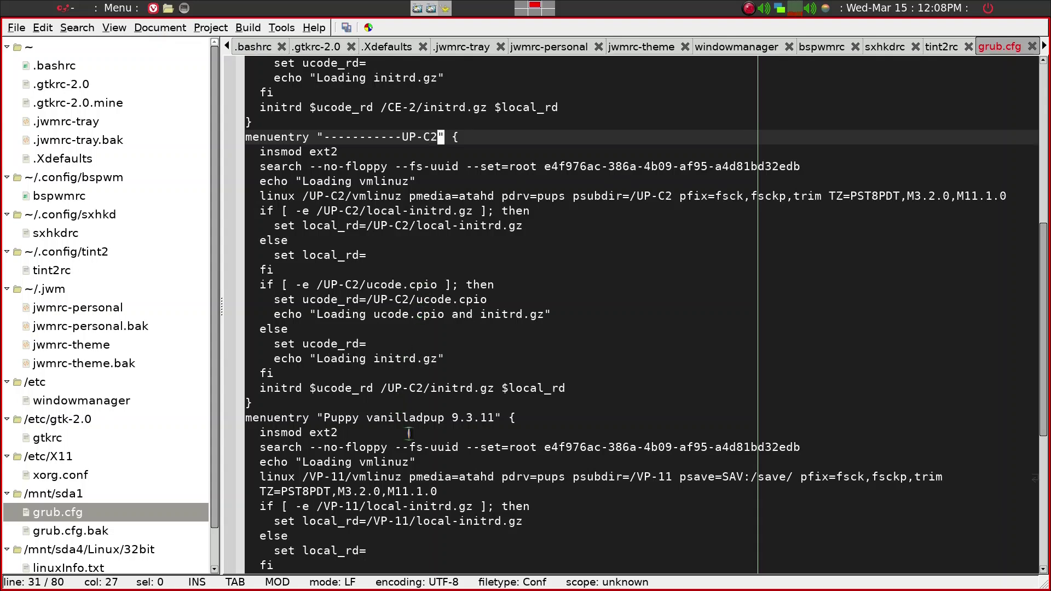
scroll(408, 434, "down", 2)
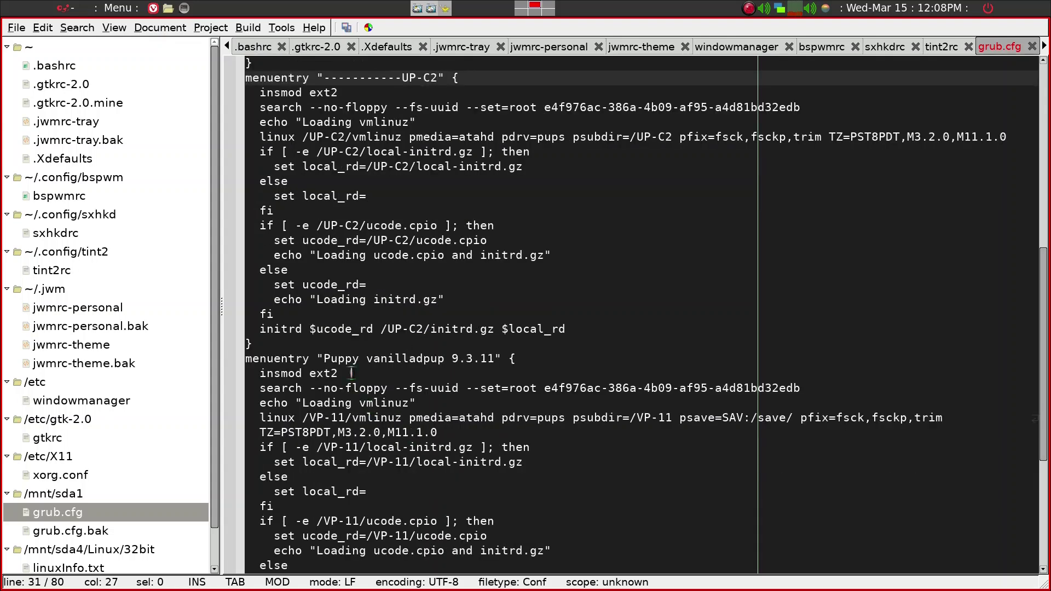
left_click(325, 358)
key("Delete")
key("Delete")
key("Delete")
key("Delete")
key("Delete")
key("Delete")
key("Delete")
key("Delete")
key("Delete")
key("Delete")
key("Delete")
key("Delete")
key("Delete")
key("Delete")
key("Delete")
key("Delete")
key("Delete")
key("Delete")
key("Delete")
key("Delete")
key("Delete")
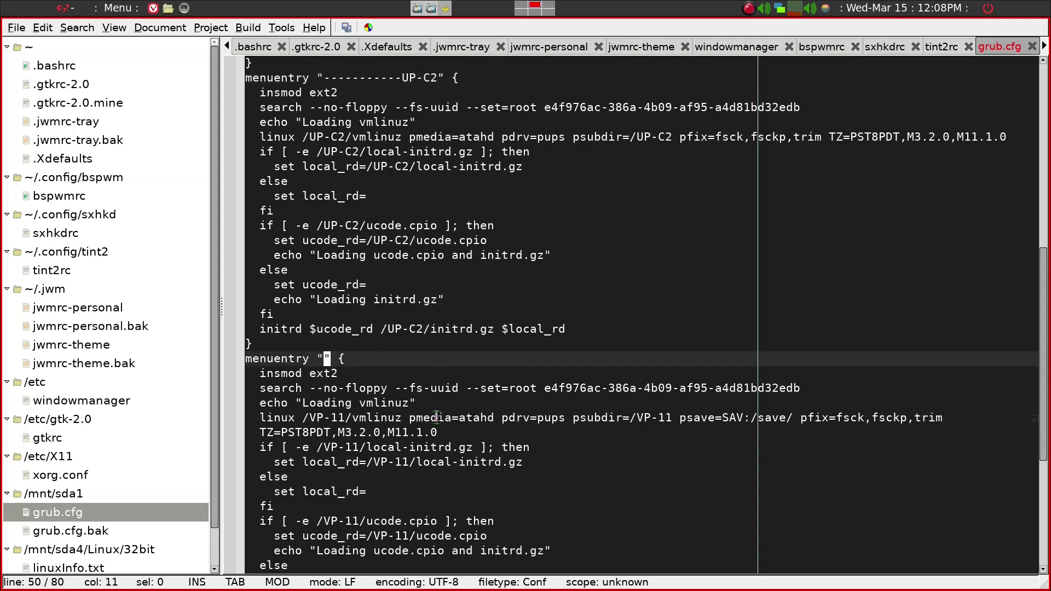
type("VP-11")
Prefix the VP-11 menu entry title with eleven dashes so it reads "-----------VP-11", matching the UP-C2 entry
scroll(353, 454, "down", 5)
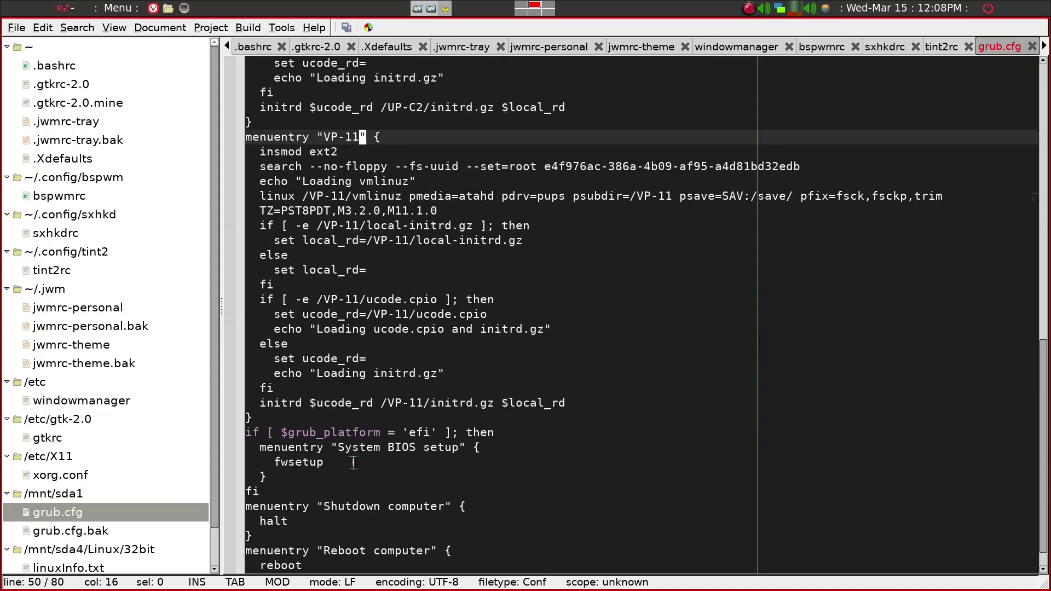
scroll(353, 463, "up", 8)
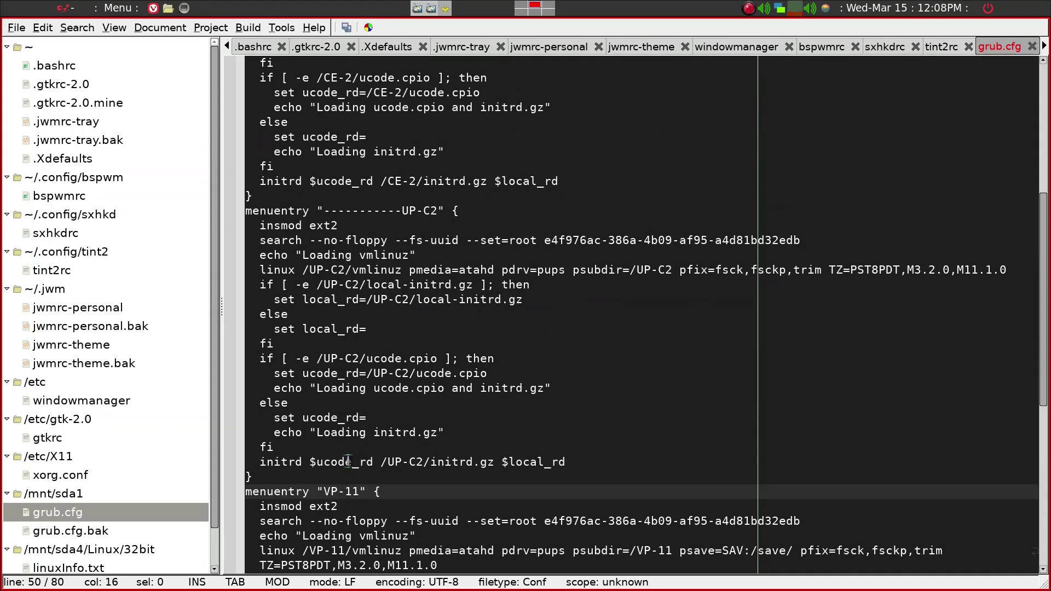
left_click(327, 491)
type("----------")
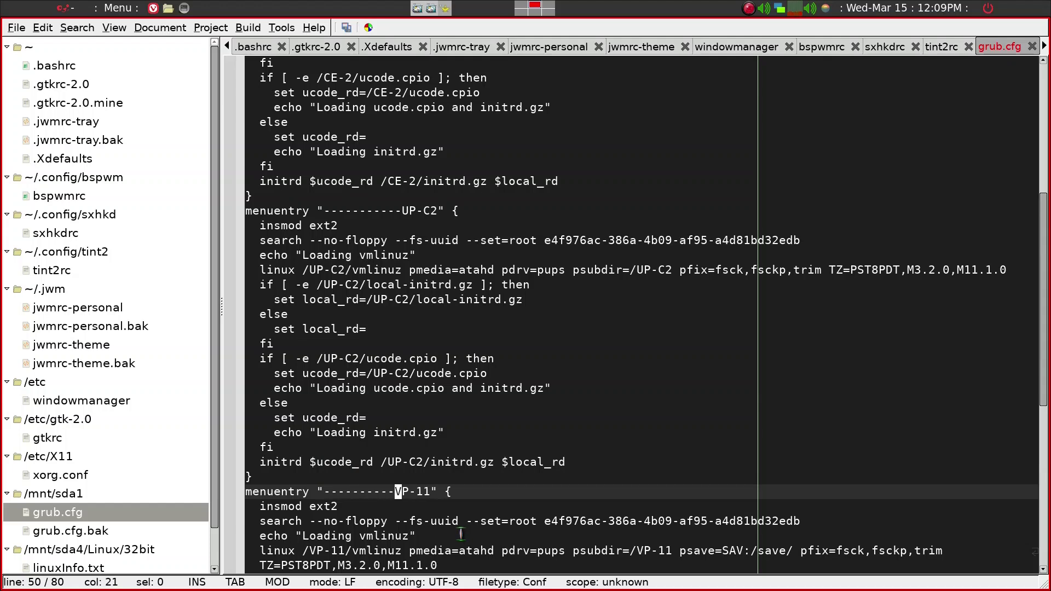
type("-")
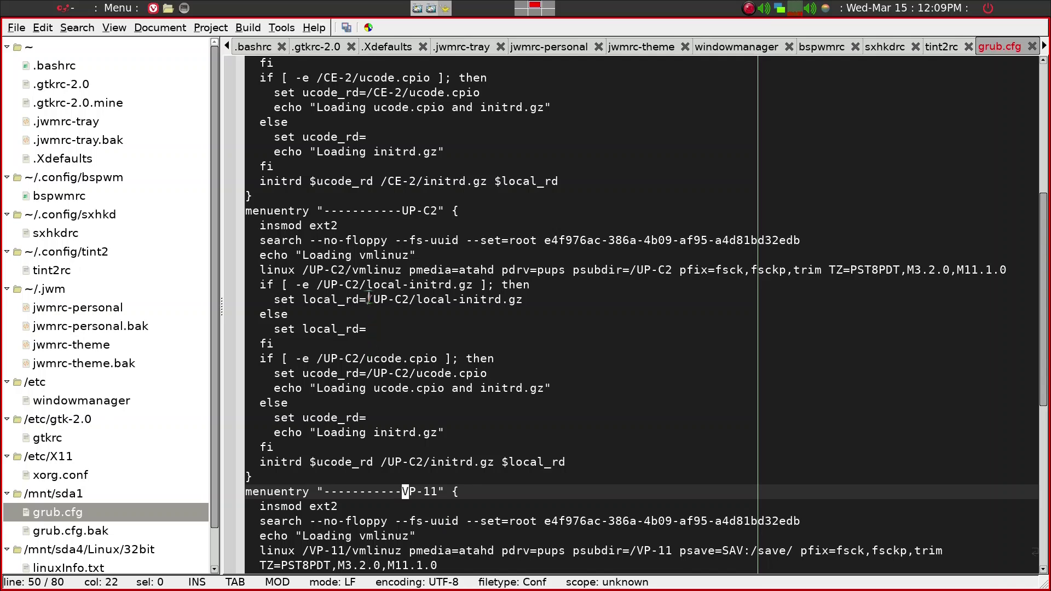
Replace the title of the "Puppy fossapup64 9.6" menu entry with "------------CE-2"
scroll(368, 299, "up", 2)
scroll(368, 299, "up", 6)
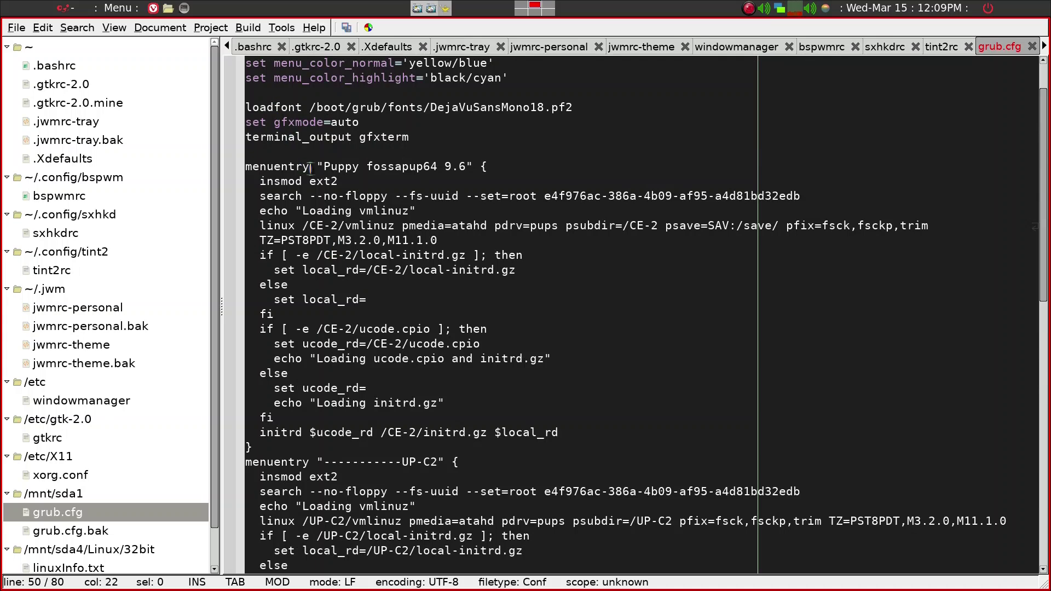
left_click(324, 167)
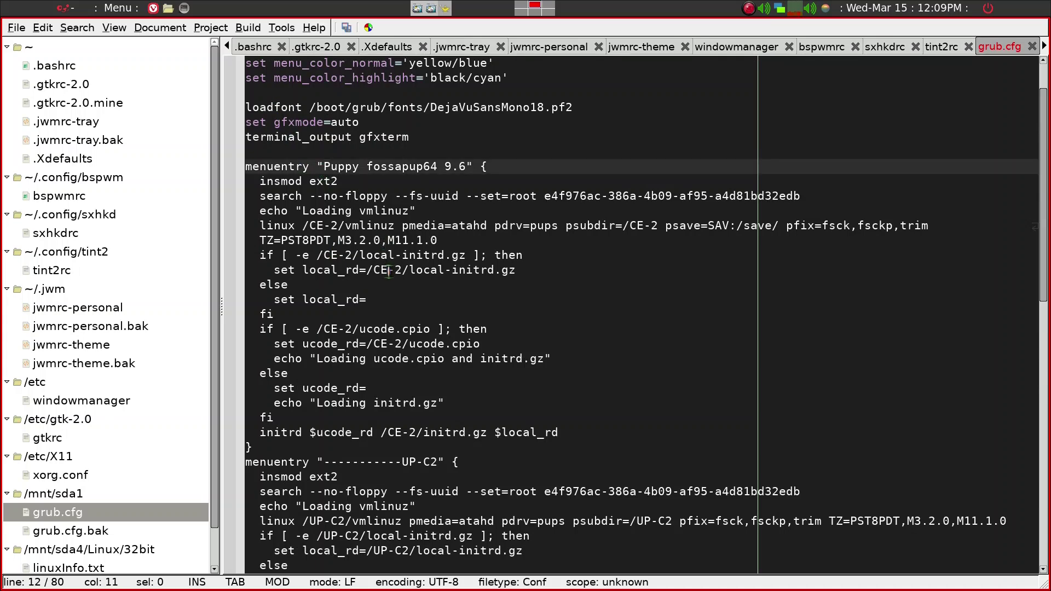
key("Delete")
key("Delete")
key("Delete")
key("Delete")
key("Delete")
key("Delete")
key("Delete")
key("Delete")
key("Delete")
key("Delete")
key("Delete")
key("Delete")
key("Delete")
key("Delete")
key("Delete")
key("Delete")
key("Delete")
key("Delete")
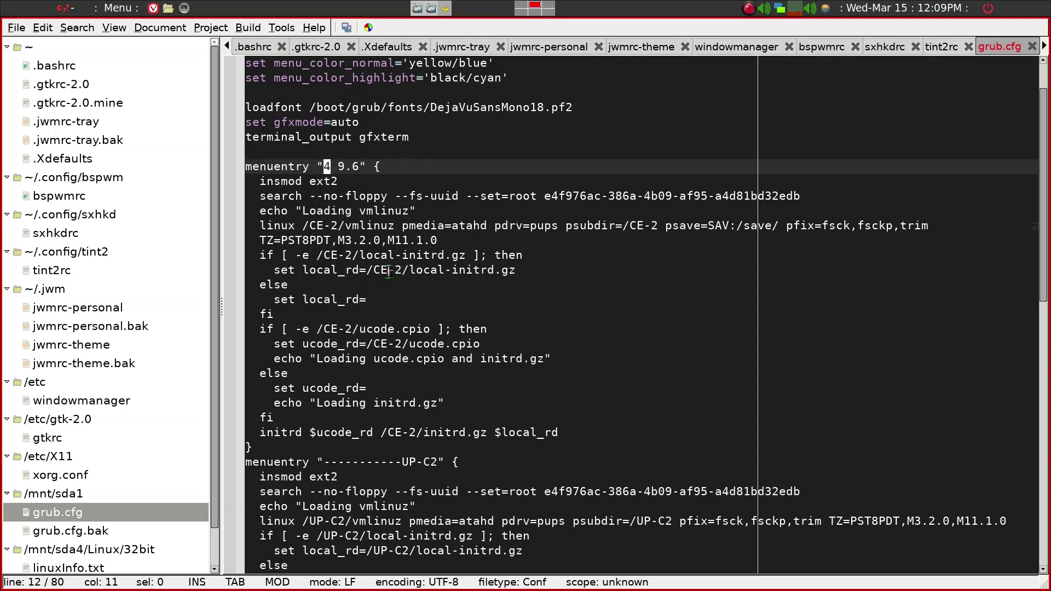
key("Delete")
key("Delete")
type("------------CE")
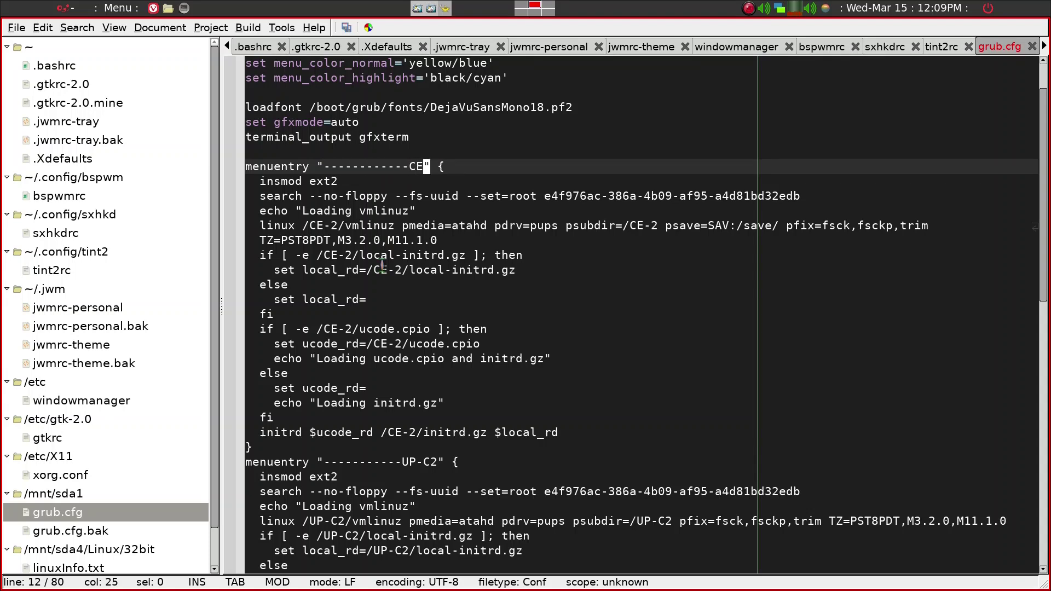
type("-2")
Set the default boot entry at the start of grub.cfg to 1
scroll(429, 202, "up", 1)
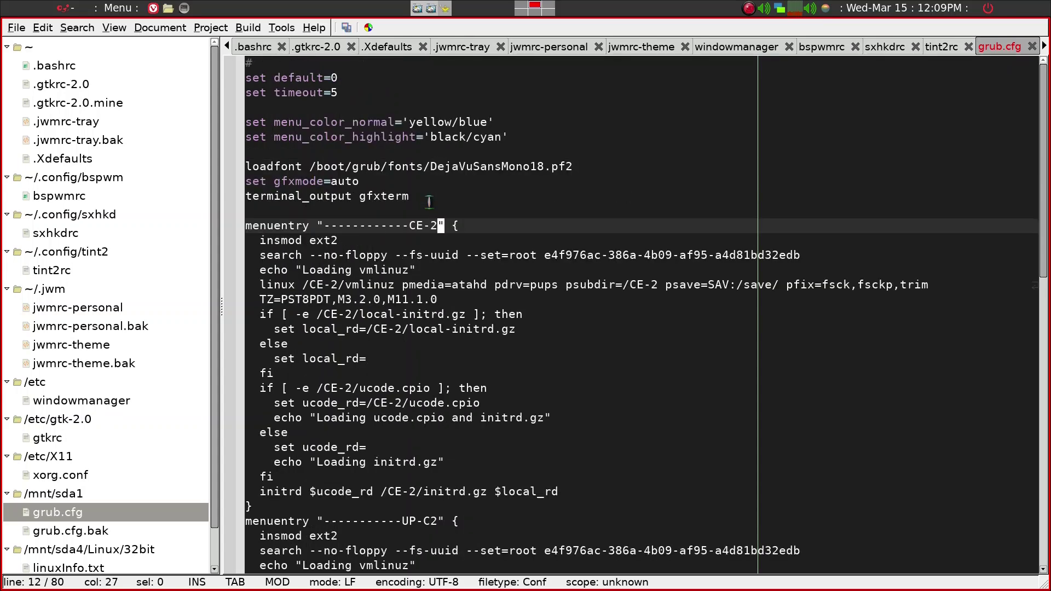
scroll(430, 202, "down", 3)
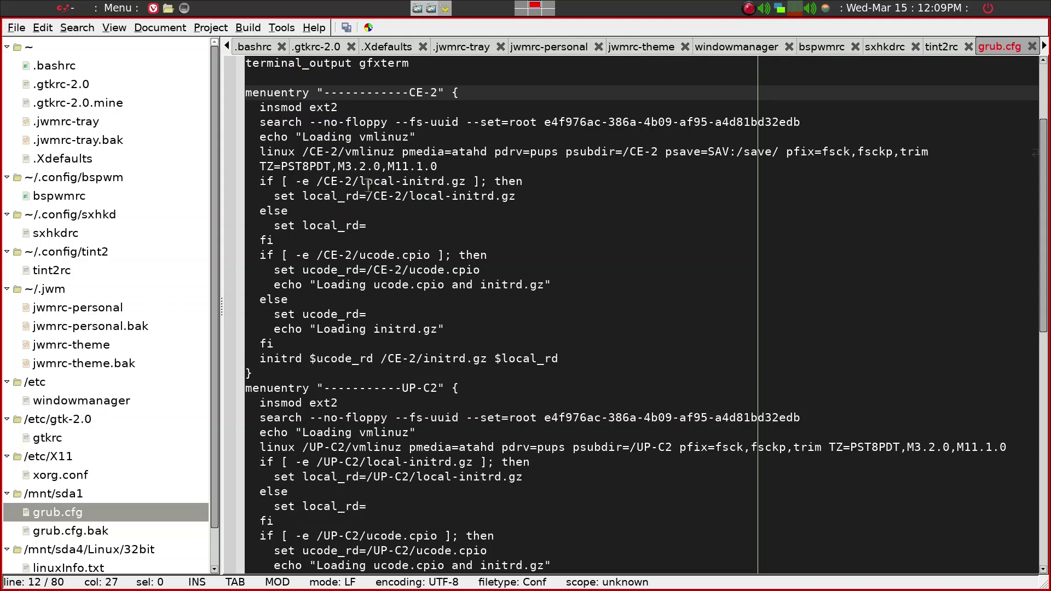
scroll(368, 183, "up", 3)
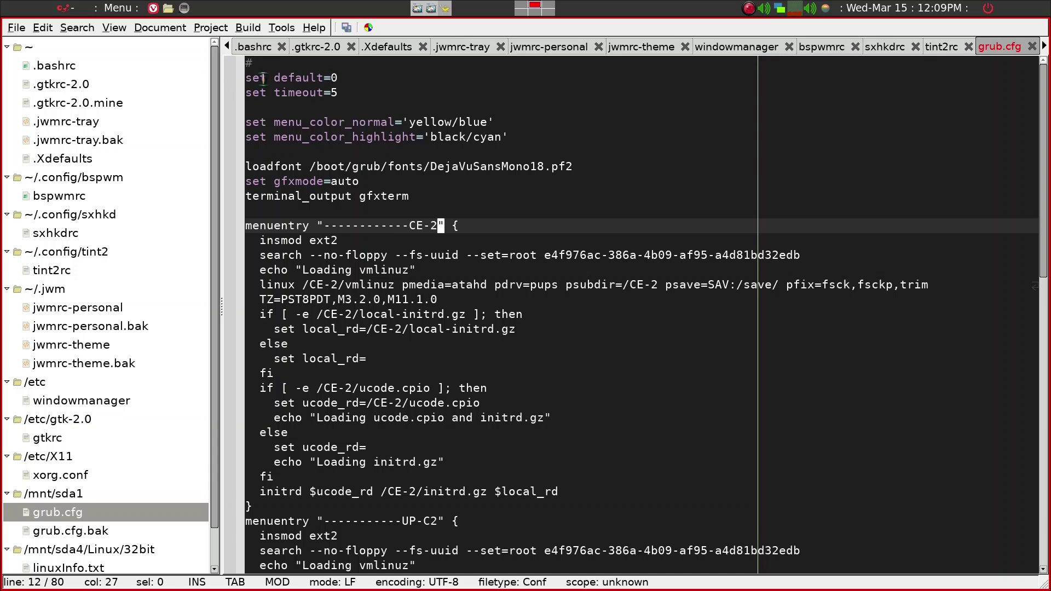
left_click(341, 78)
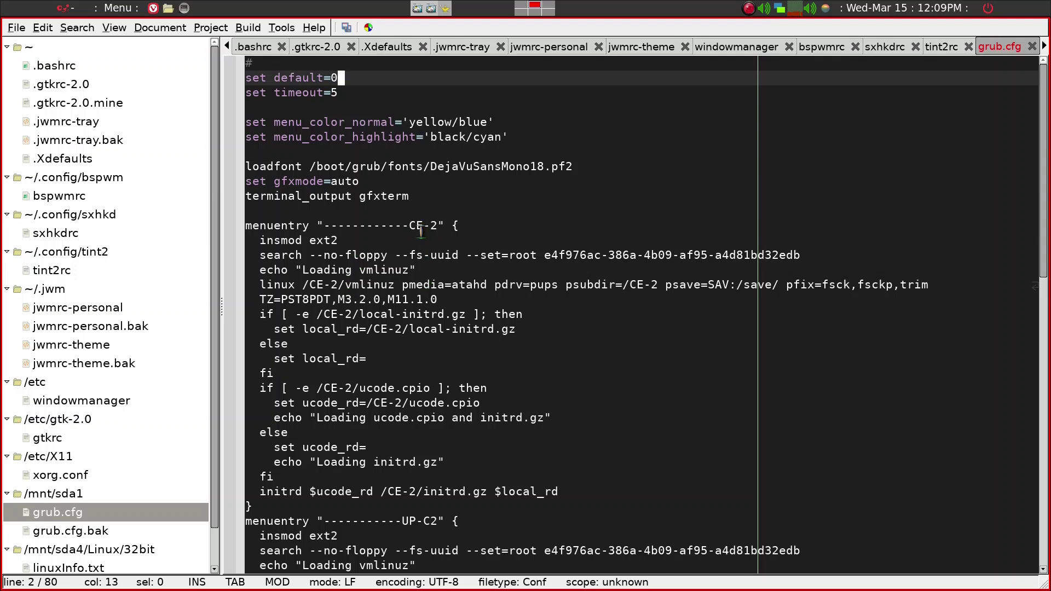
scroll(394, 342, "down", 3)
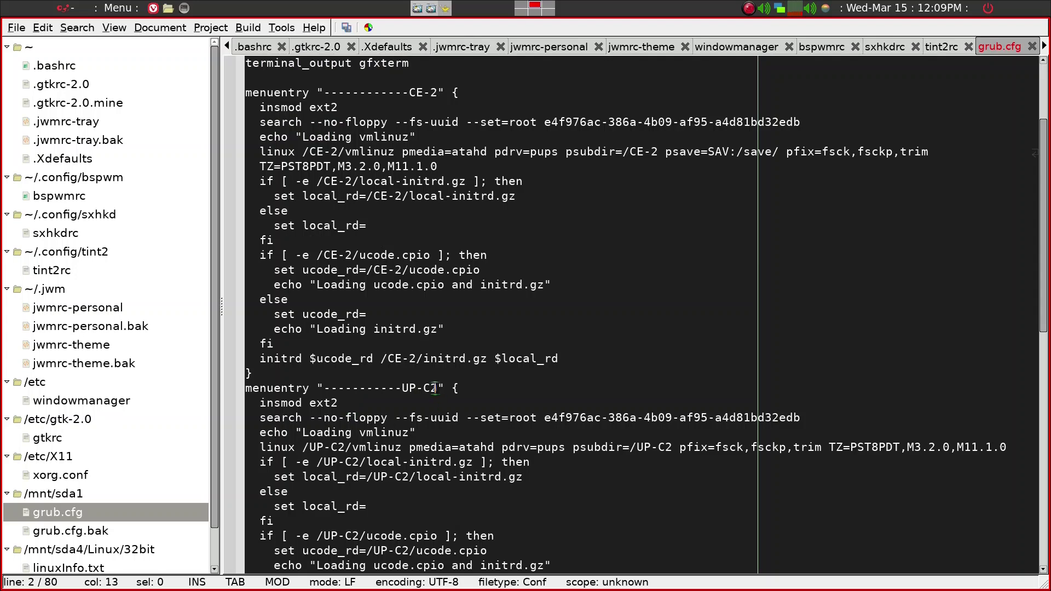
scroll(438, 388, "up", 3)
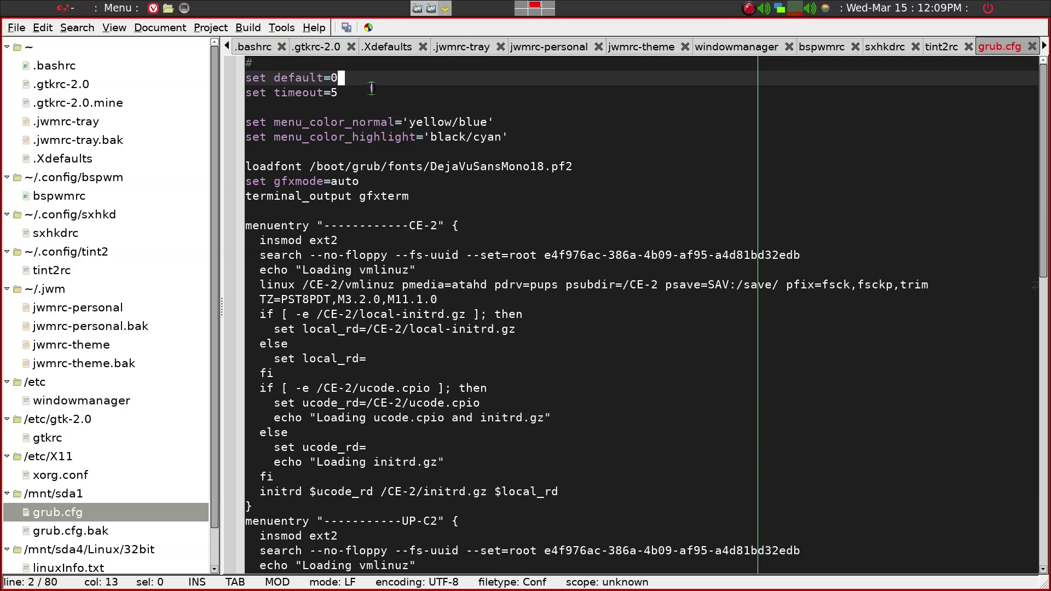
key("BackSpace")
type("1")
Review the edited menu entries, save grub.cfg and quit the text editor
scroll(435, 526, "down", 1)
scroll(435, 526, "down", 5)
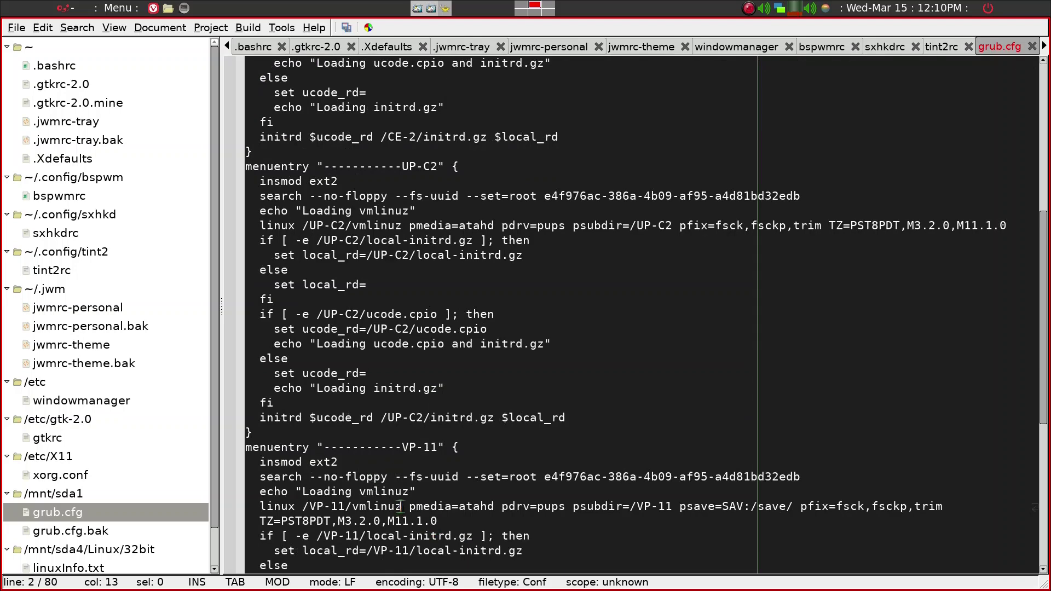
scroll(401, 506, "up", 5)
scroll(444, 204, "up", 3)
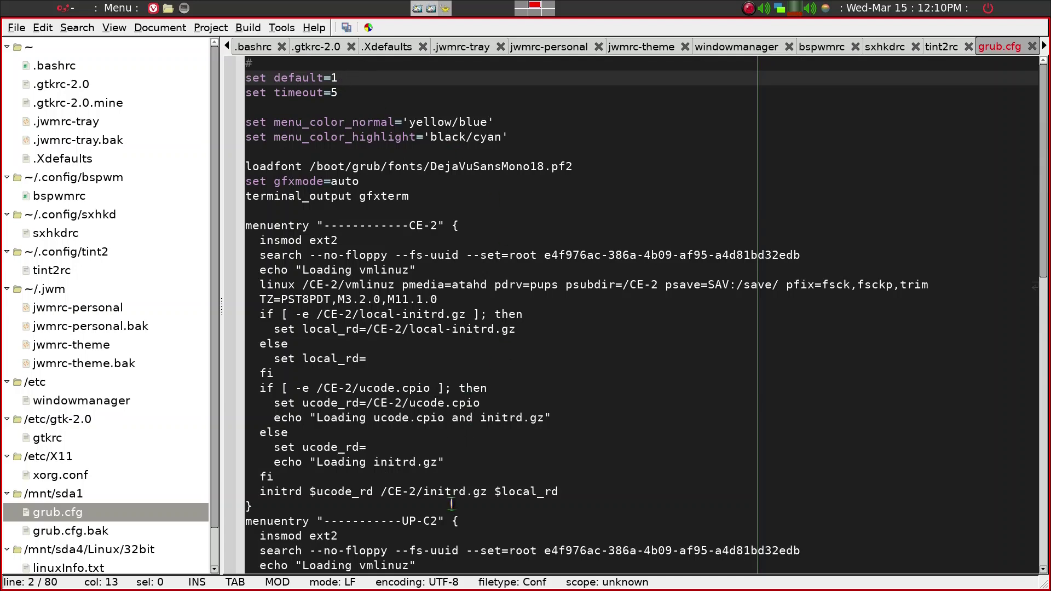
scroll(450, 520, "down", 1)
scroll(450, 520, "up", 1)
left_click(347, 30)
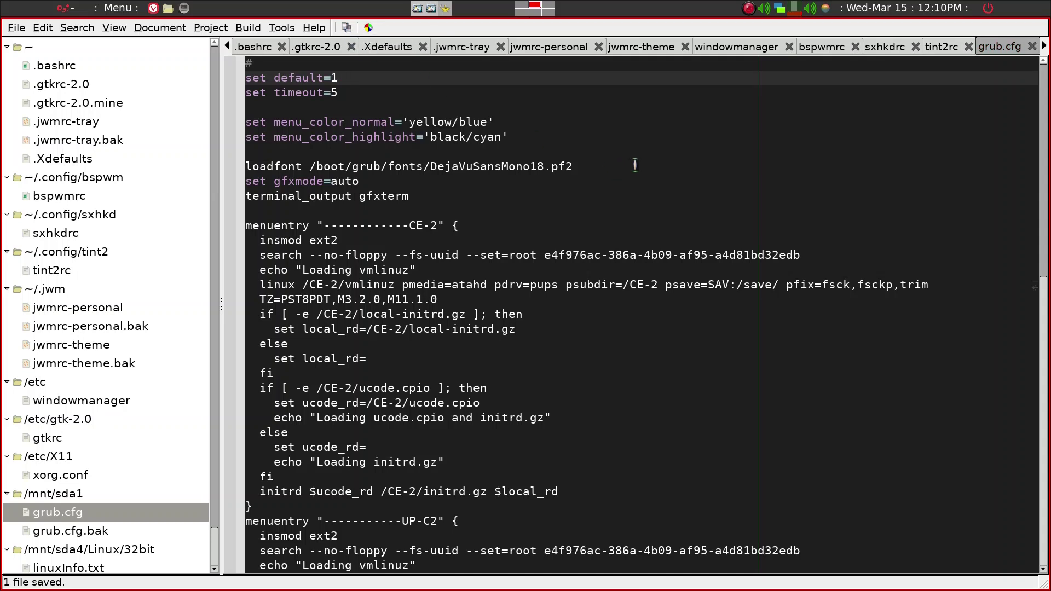
key("ctrl+q")
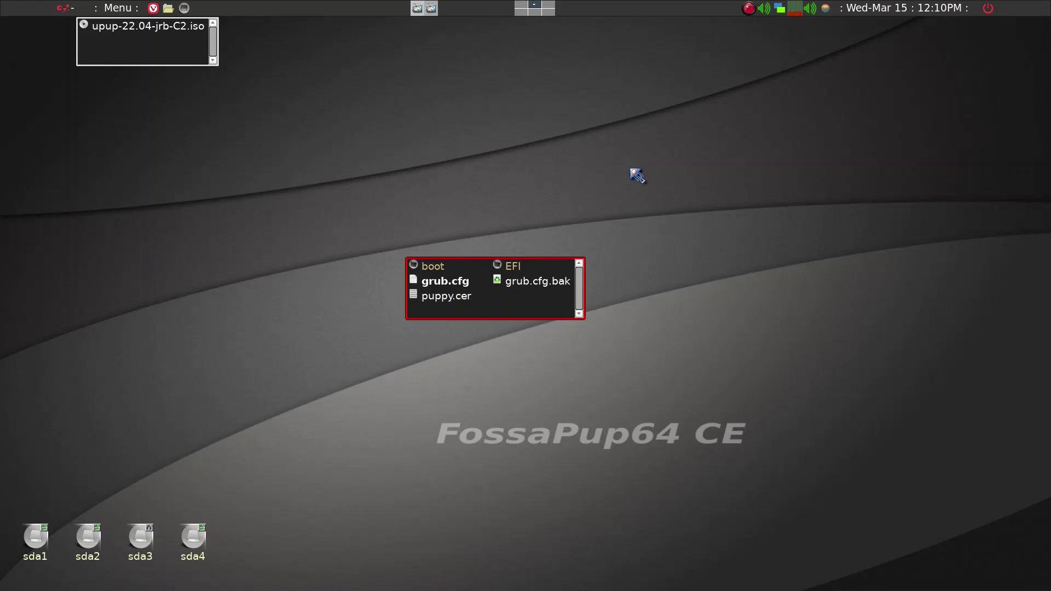